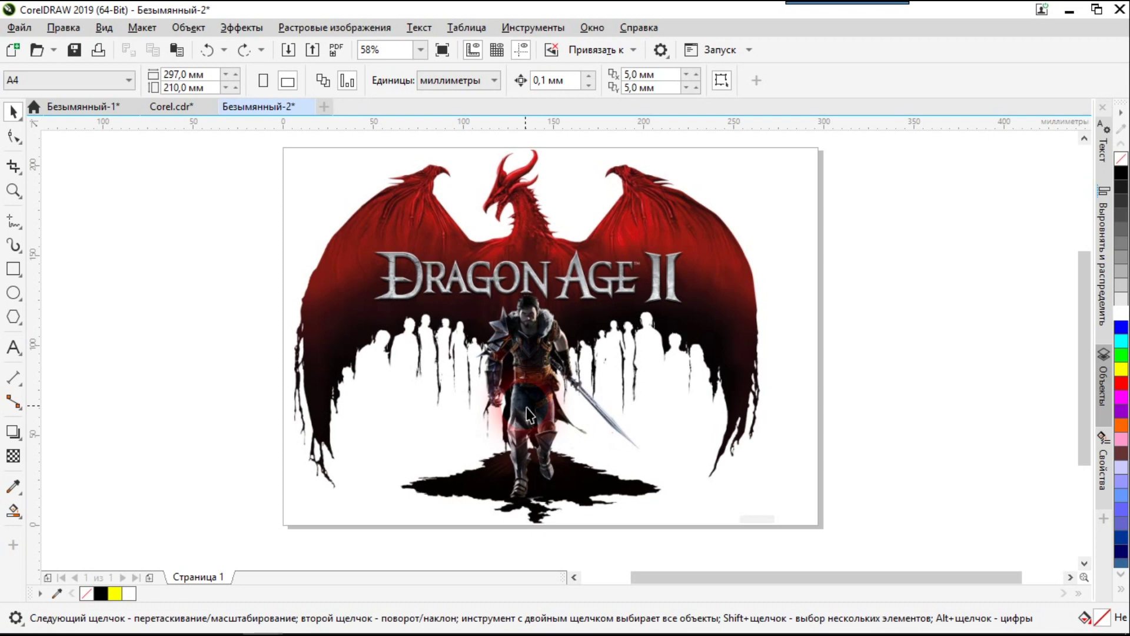
- Move the Dragon Age II image off the page and draw a black-filled rectangle about 197 by 140 mm in its place
left_click_drag(512, 303, 965, 338)
left_click(13, 268)
left_click_drag(318, 204, 679, 461)
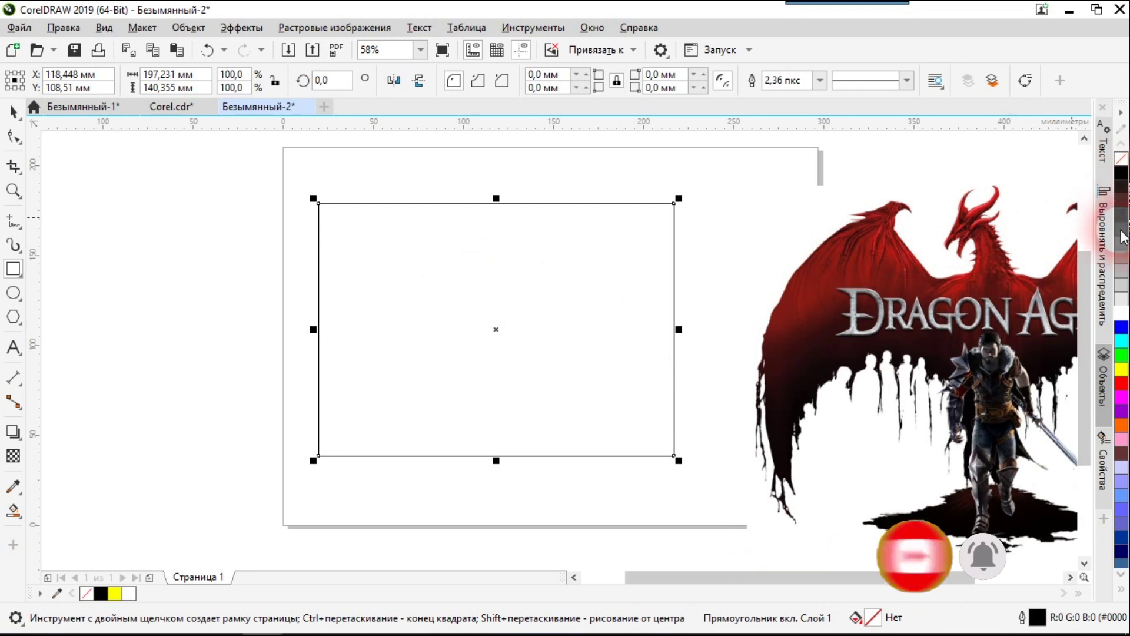
left_click(1122, 175)
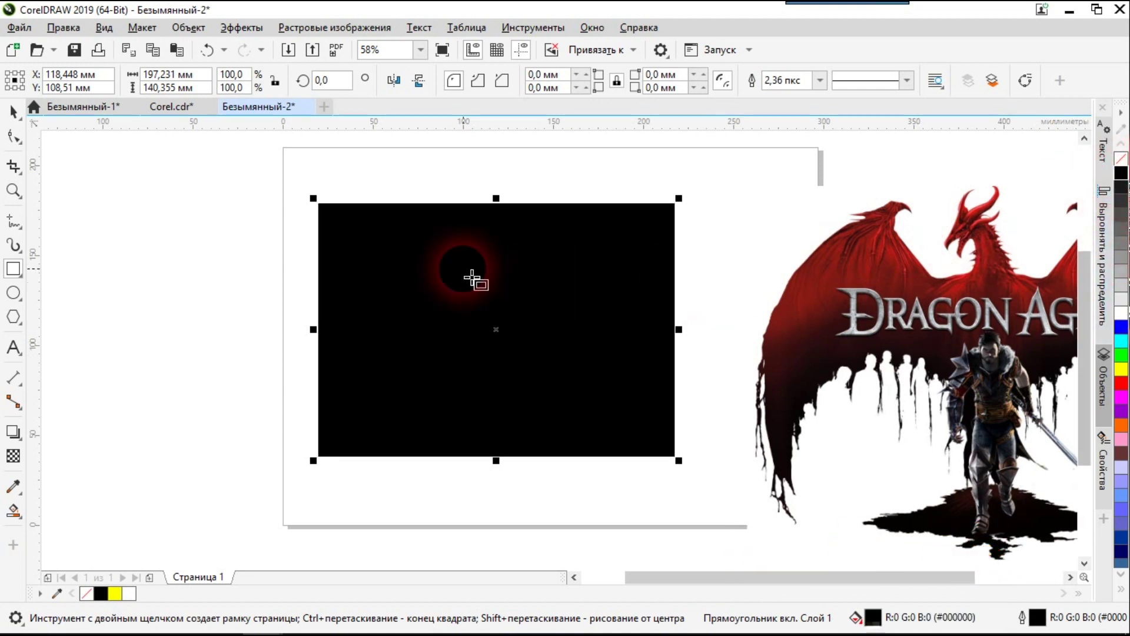
- Open the Wet Paint (Жидкая краска) distortion effect for the black rectangle and reposition its dialog to reveal the preview
left_click(13, 111)
left_click(381, 252)
left_click(416, 265)
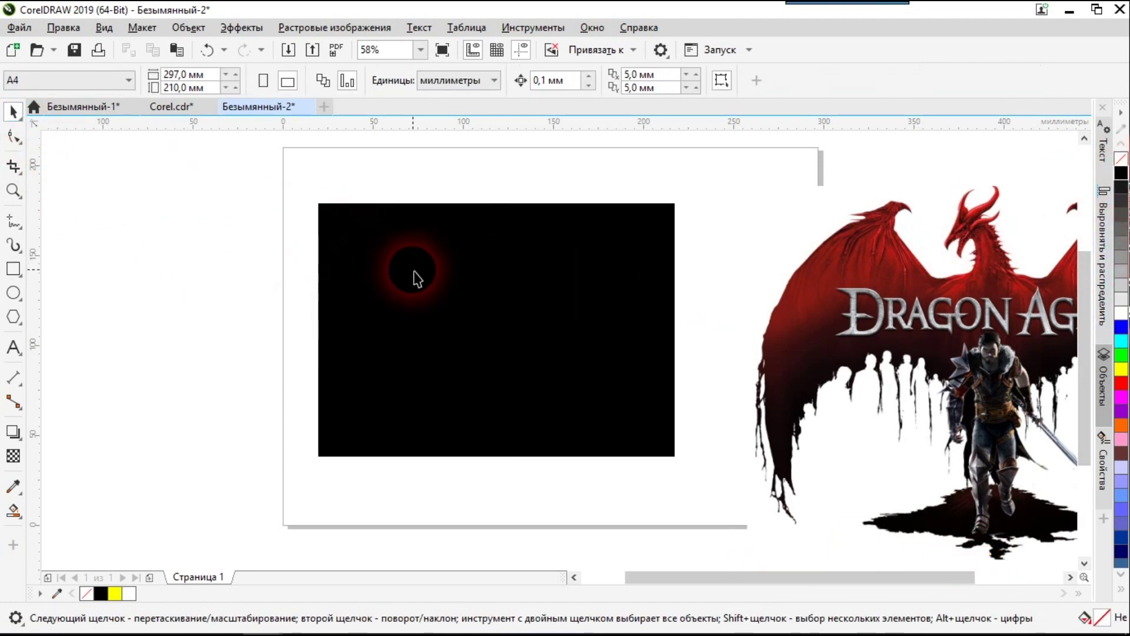
left_click(255, 33)
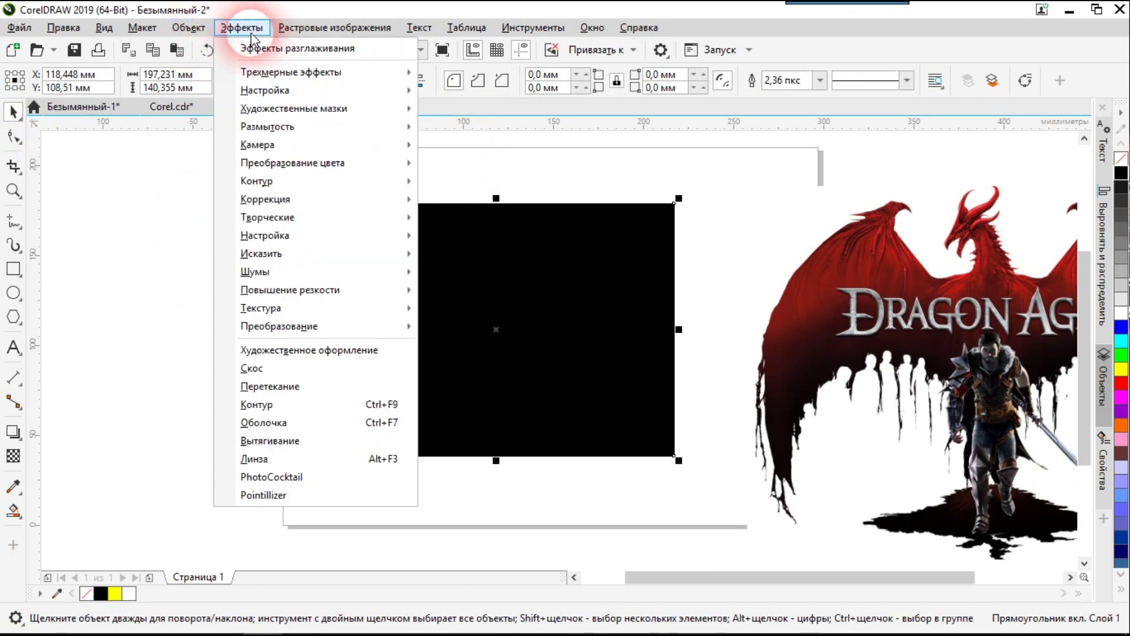
mouse_move(343, 265)
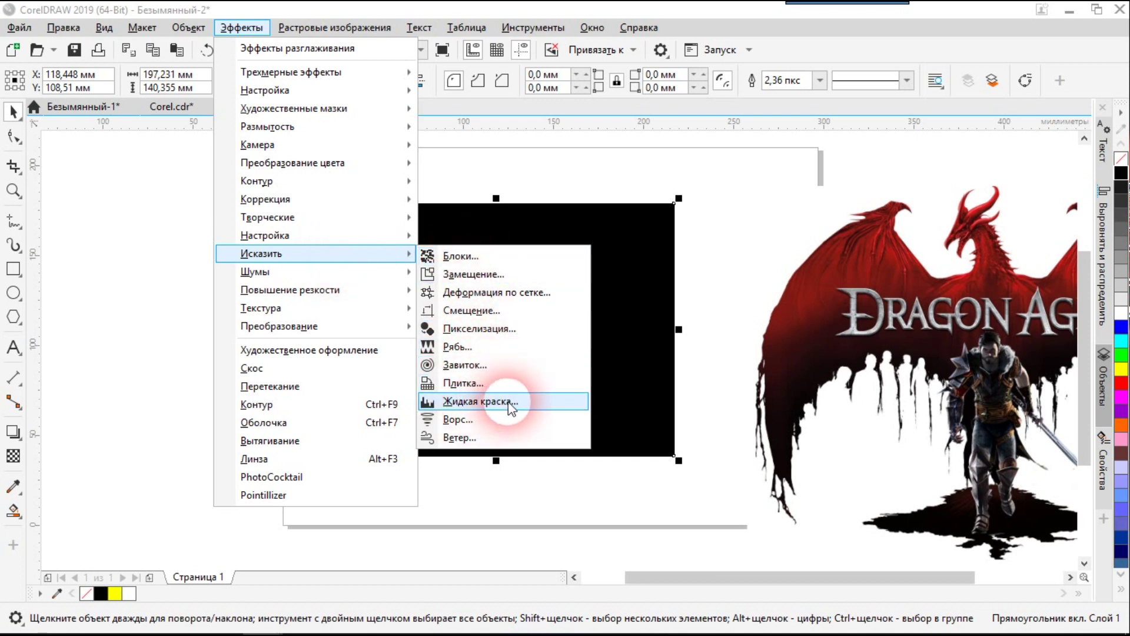
left_click(478, 402)
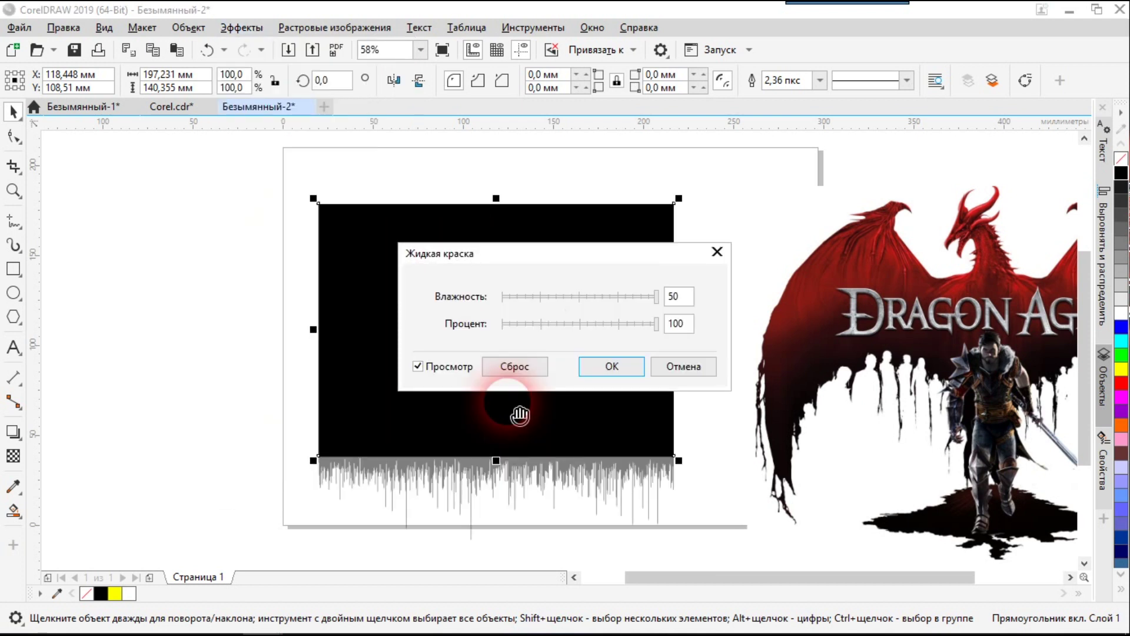
left_click_drag(519, 252, 270, 237)
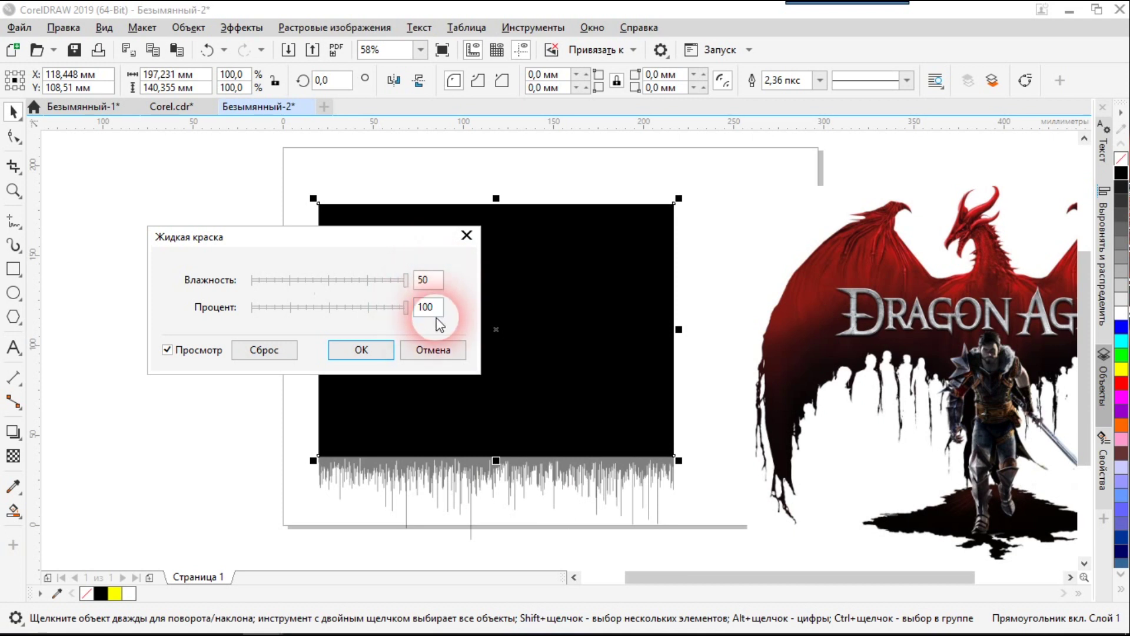
- Try a lower wetness, then apply Wet Paint to the rectangle with wetness 50 and percent 100
left_click(365, 281)
left_click_drag(368, 286, 321, 280)
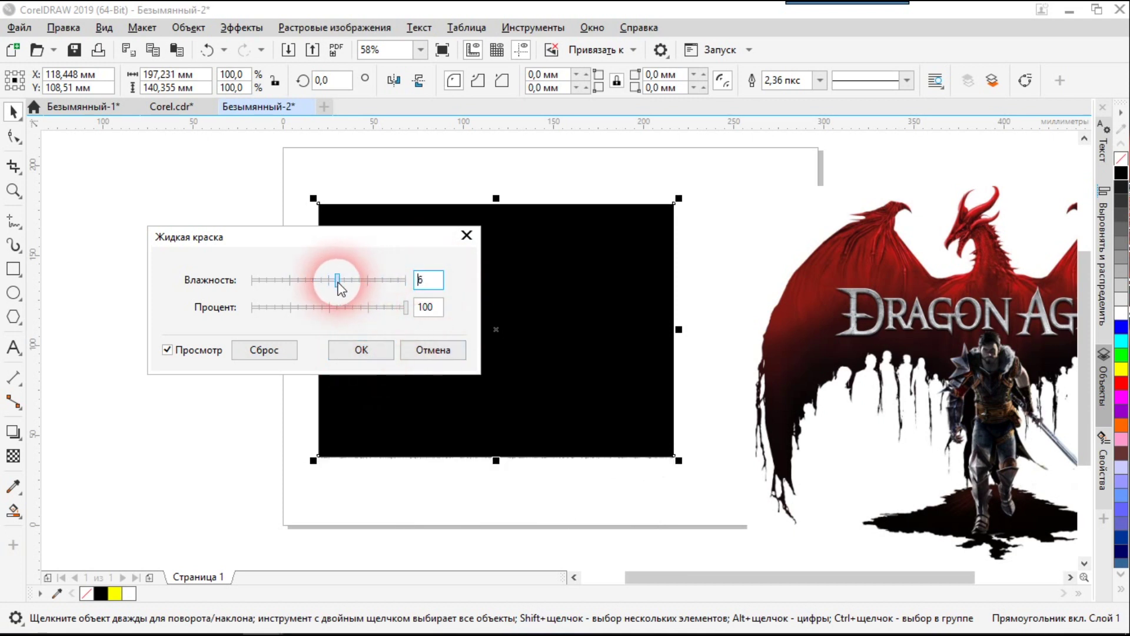
left_click(388, 283)
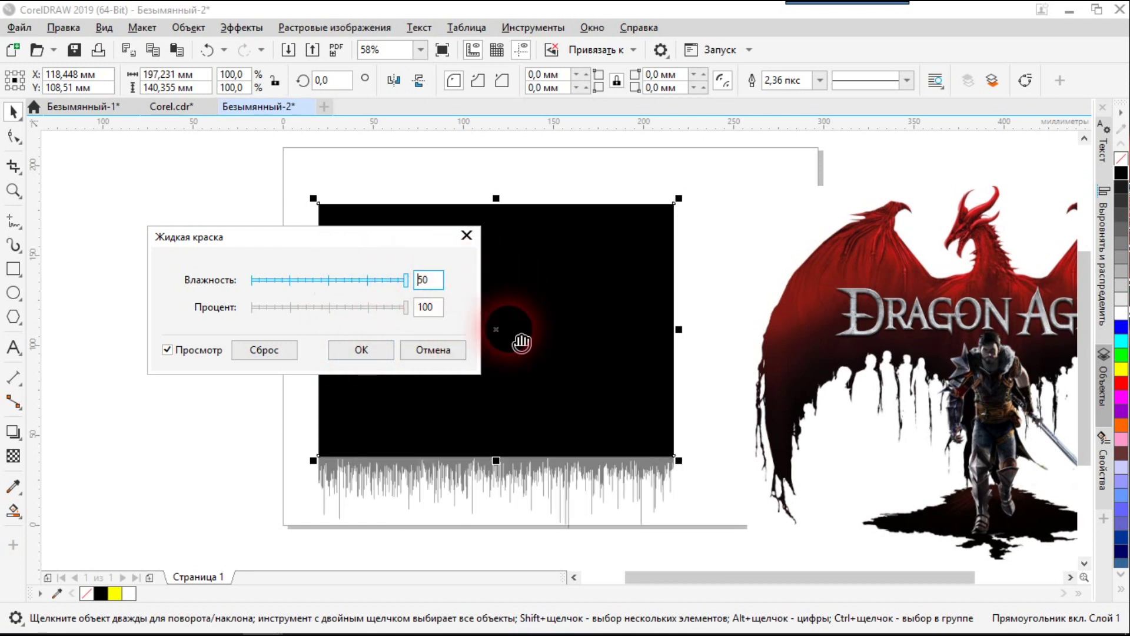
left_click(365, 351)
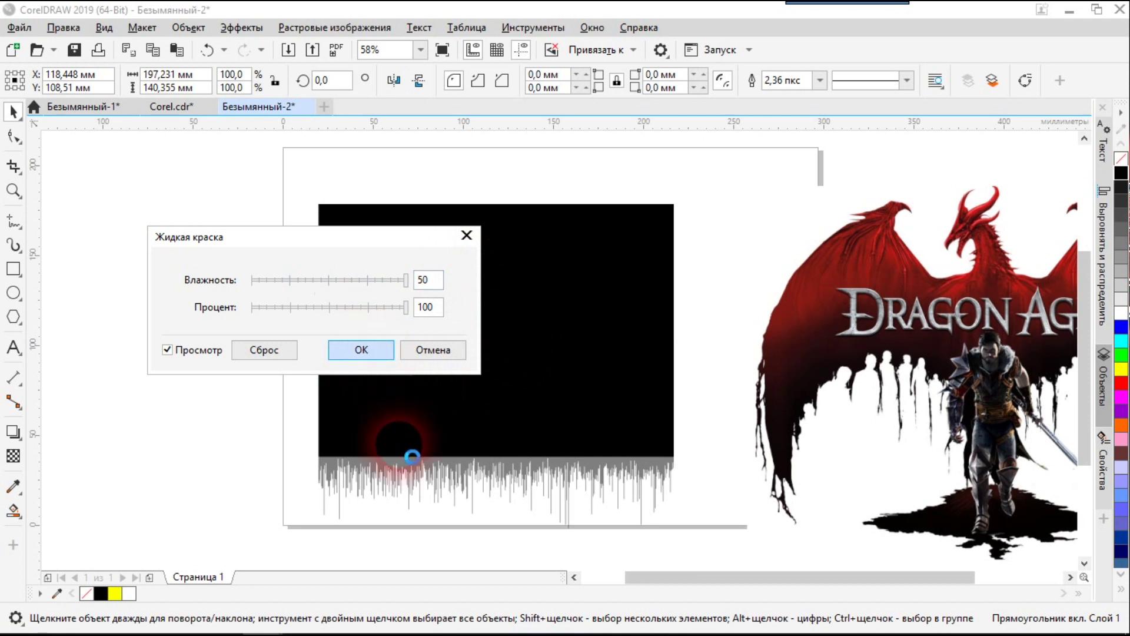
left_click(220, 353)
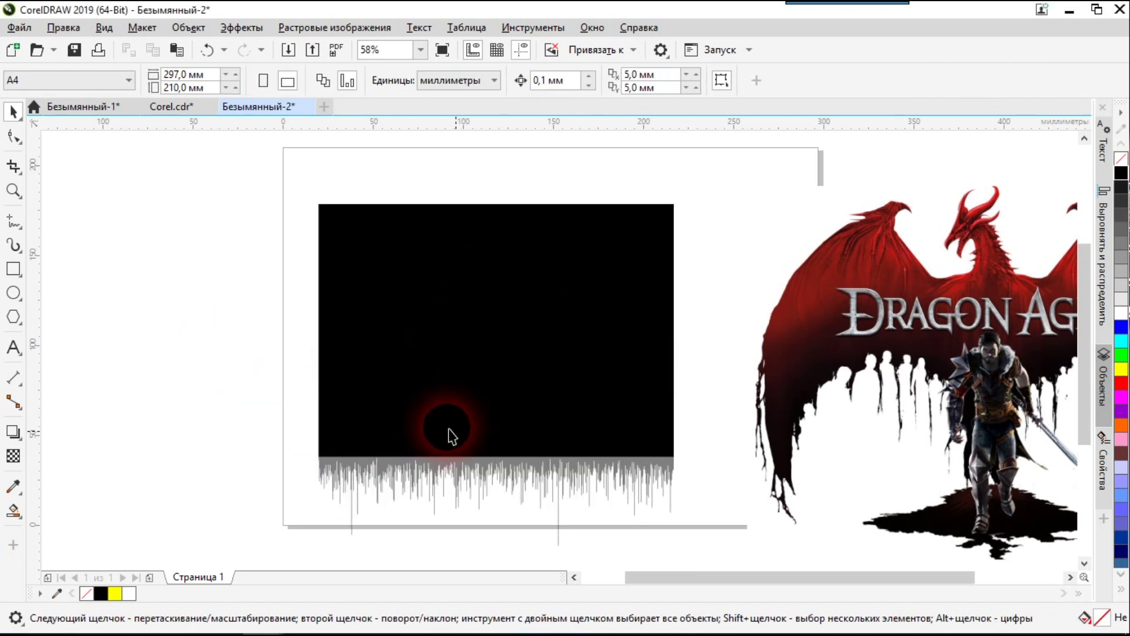
- Convert the rectangle with its drips to a 300 dpi, 24-bit RGB bitmap with anti-aliasing and a transparent background
left_click(456, 378)
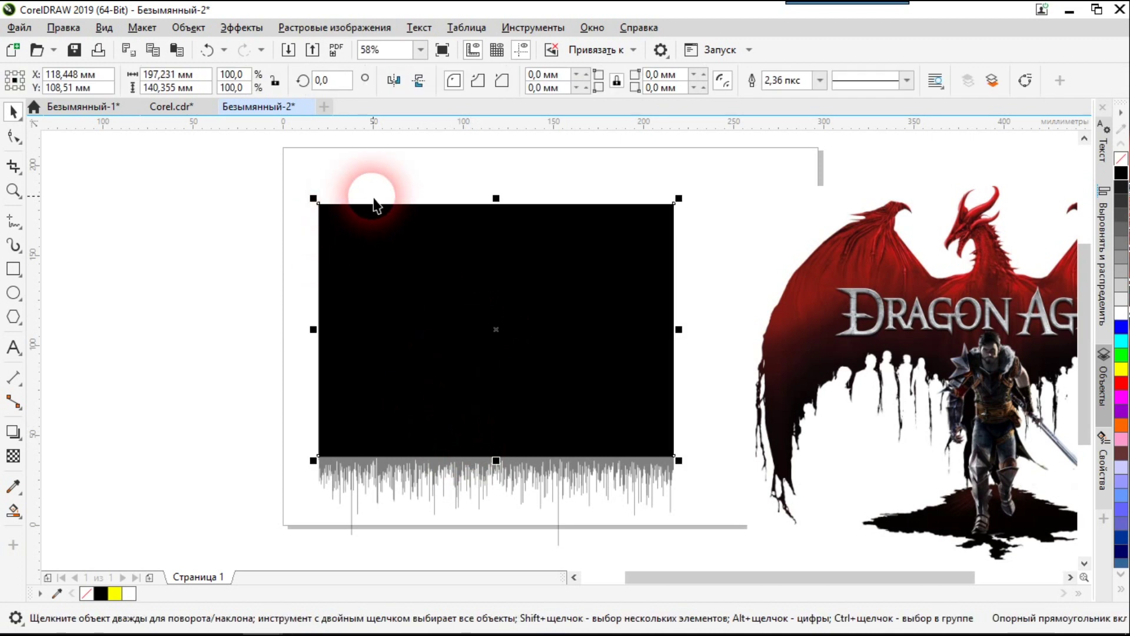
left_click(355, 28)
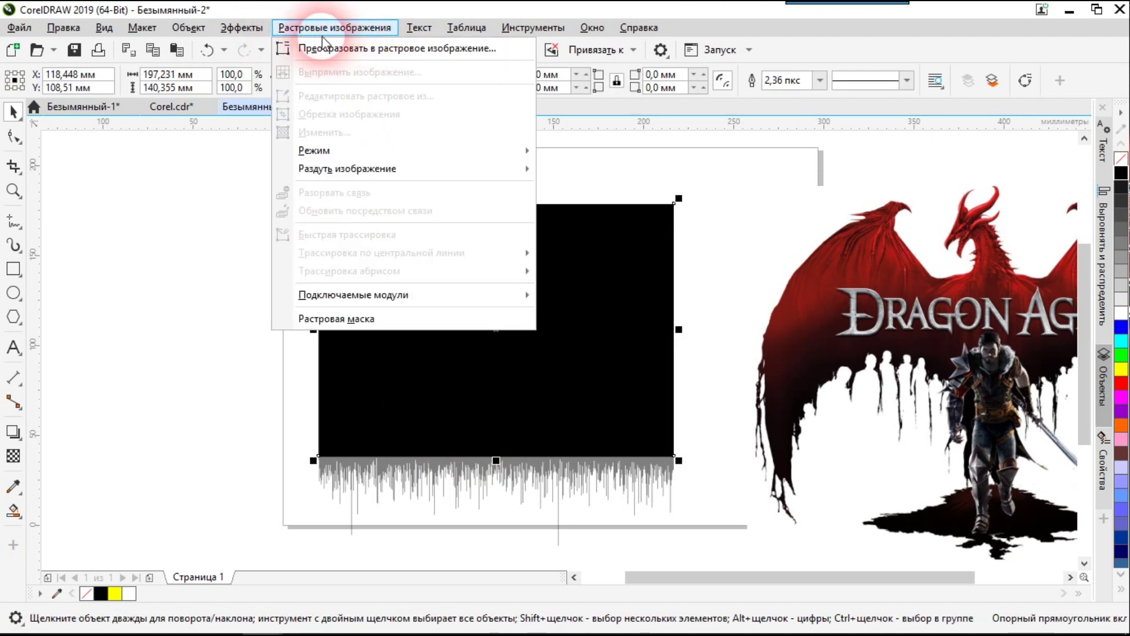
left_click(442, 57)
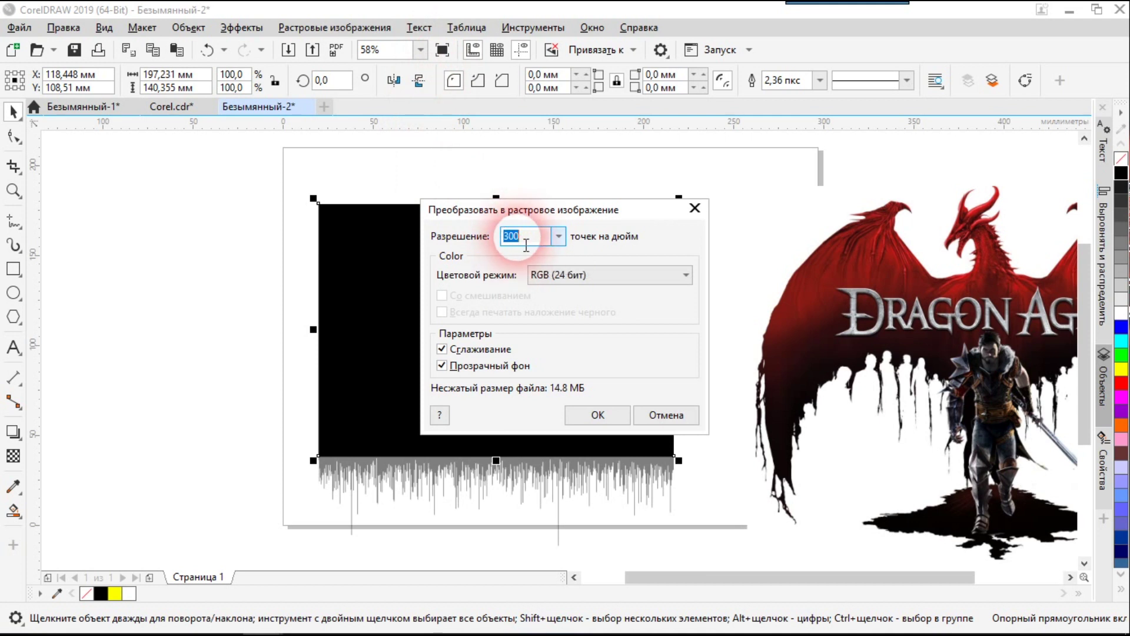
left_click(589, 412)
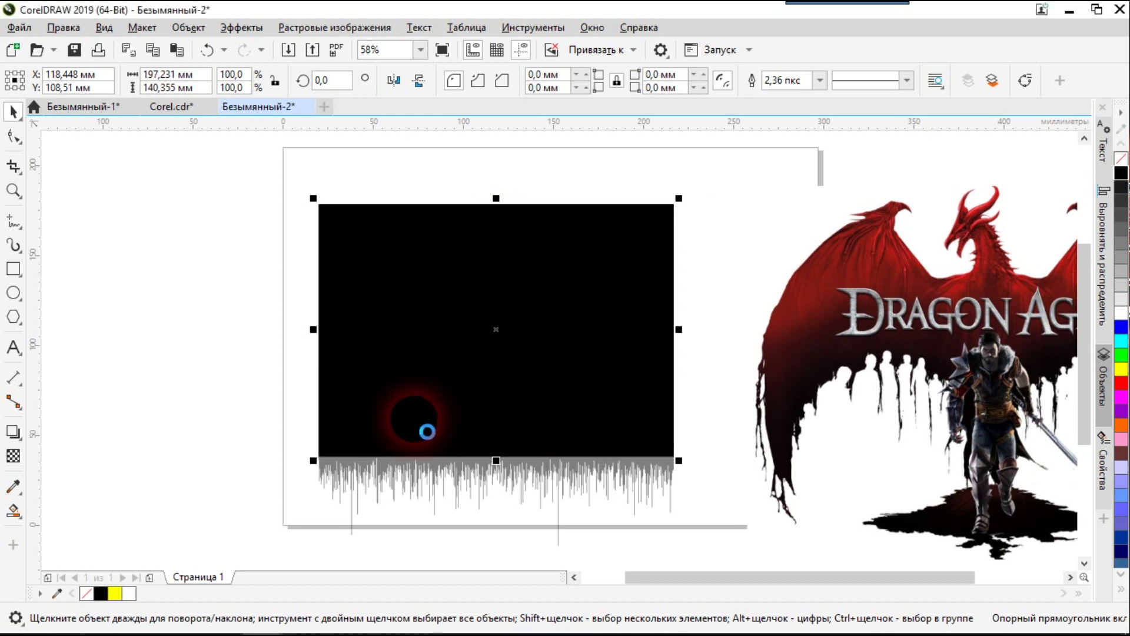
left_click(215, 336)
- Quick-trace the dripping bitmap into a vector shape and move the traced shape off the original
left_click(497, 353)
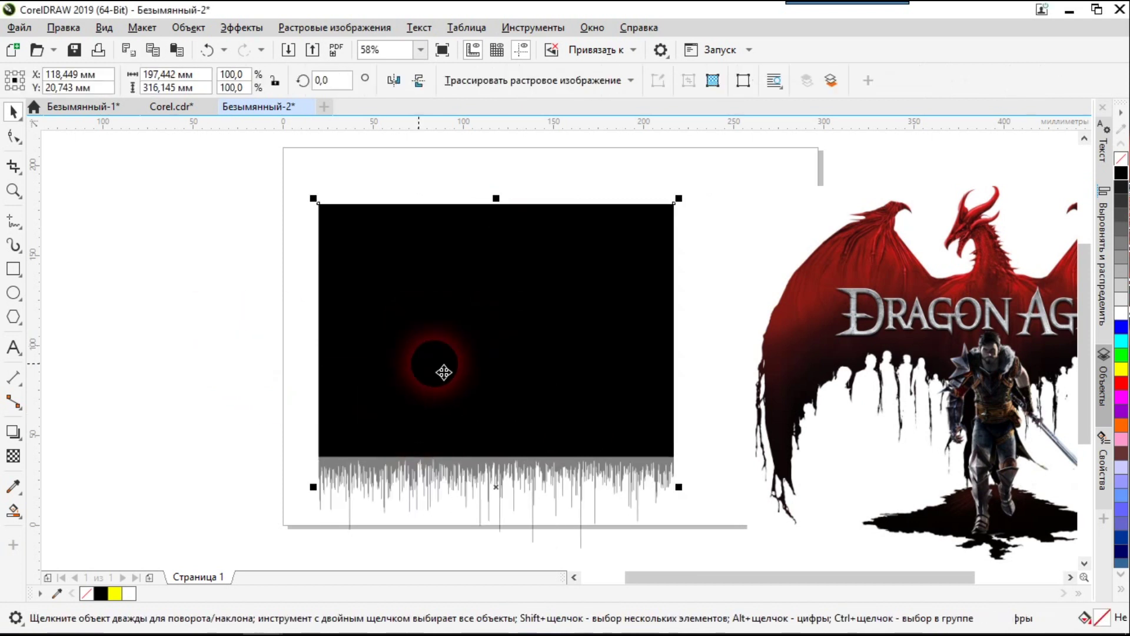
left_click(538, 81)
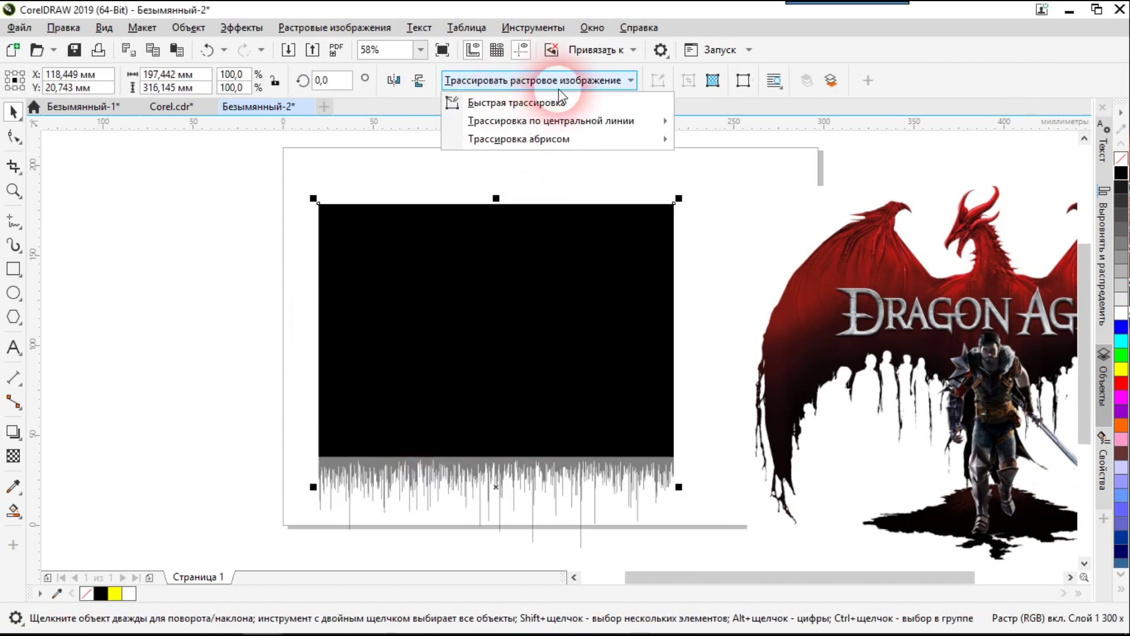
mouse_move(580, 140)
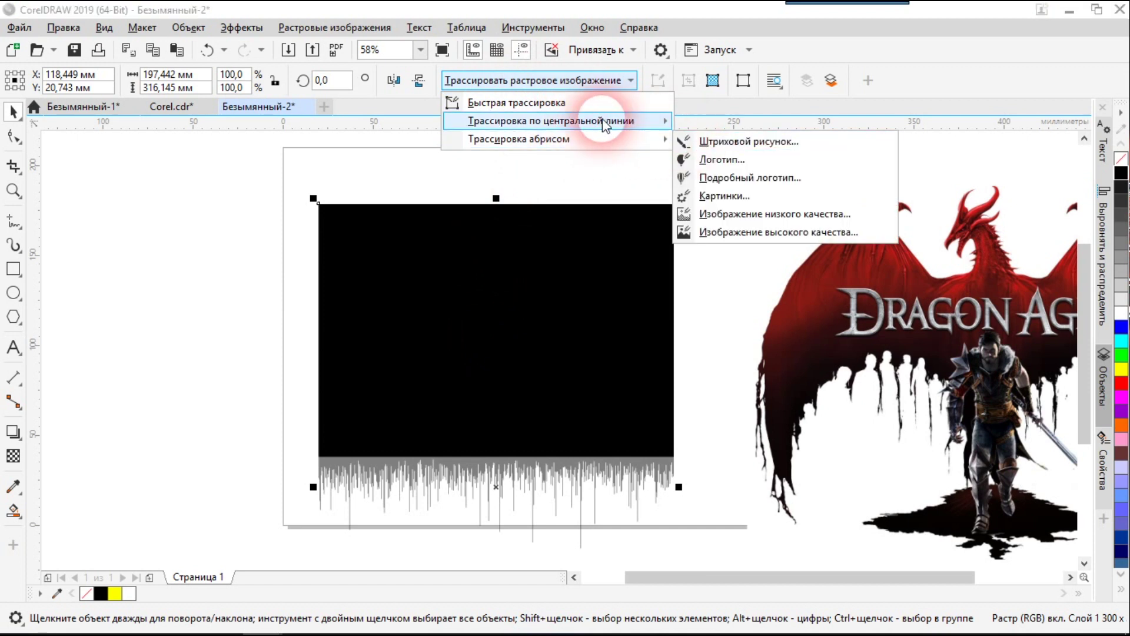
left_click(594, 102)
left_click(437, 365)
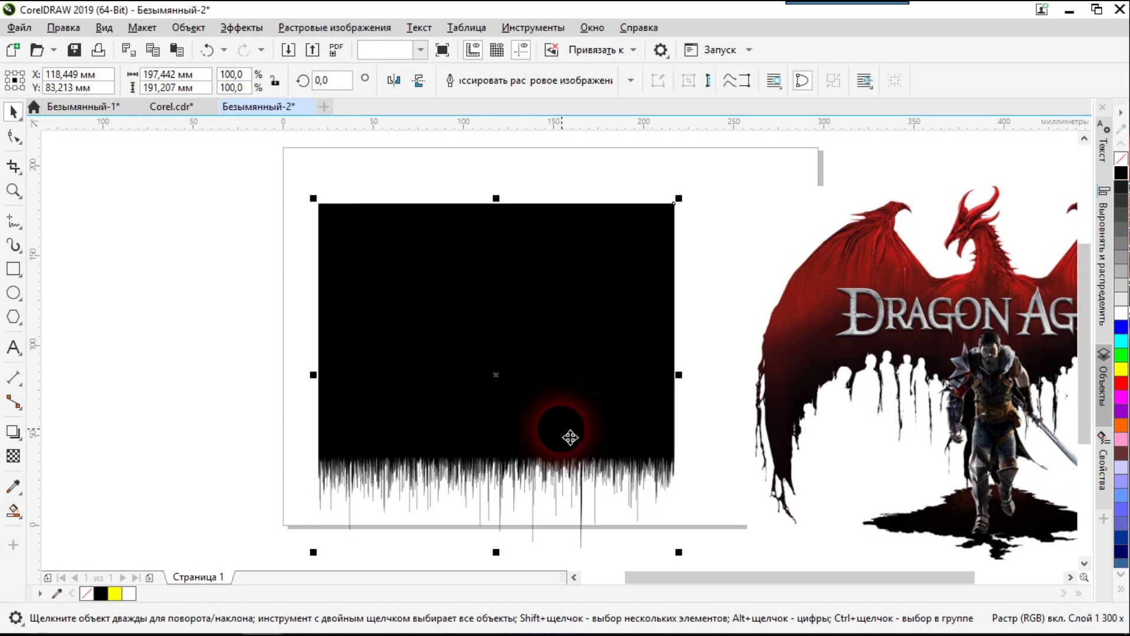
left_click_drag(391, 347, 591, 356)
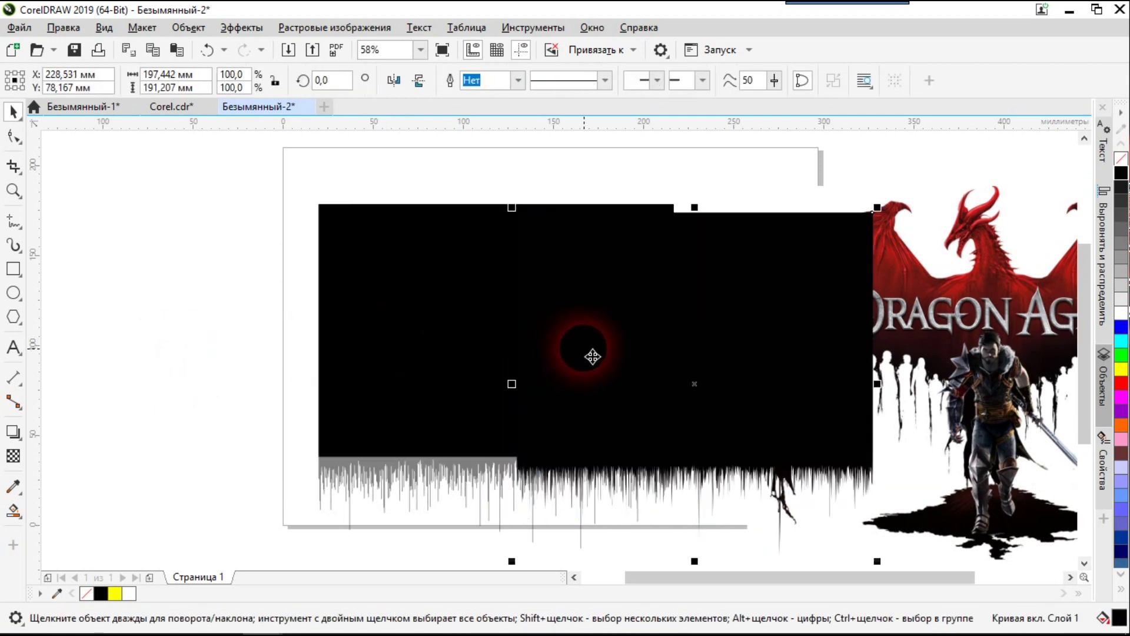
- Delete the original dripping bitmap and move the traced black shape into its place on the page
left_click(418, 363)
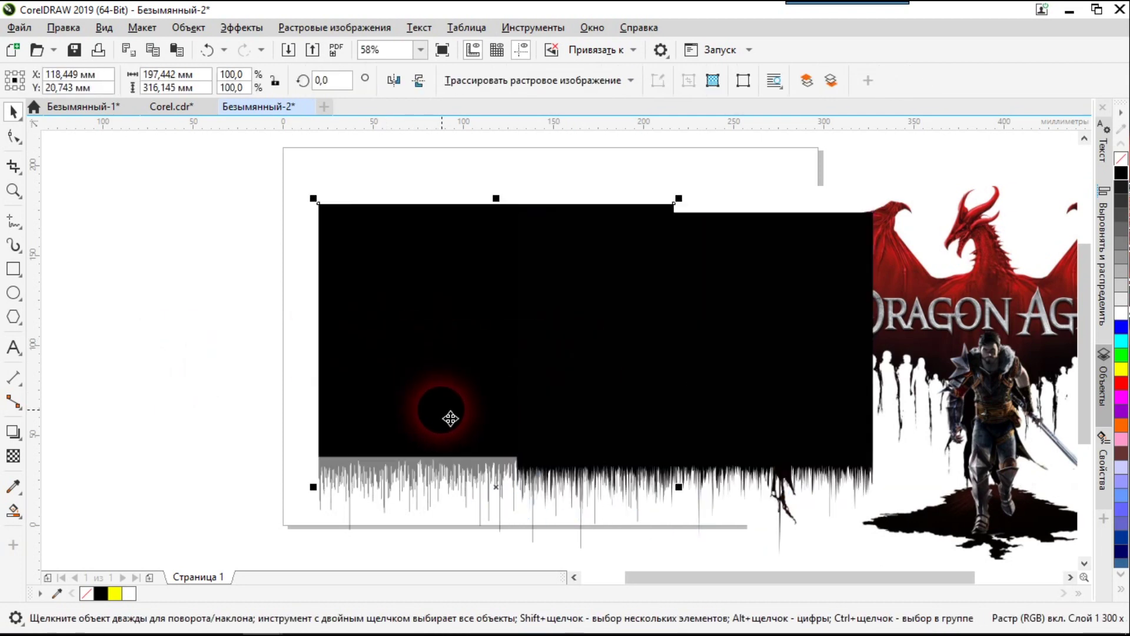
key("Delete")
left_click(589, 392)
mouse_move(614, 392)
left_mouse_down()
mouse_move(378, 365)
mouse_move(403, 353)
left_mouse_up()
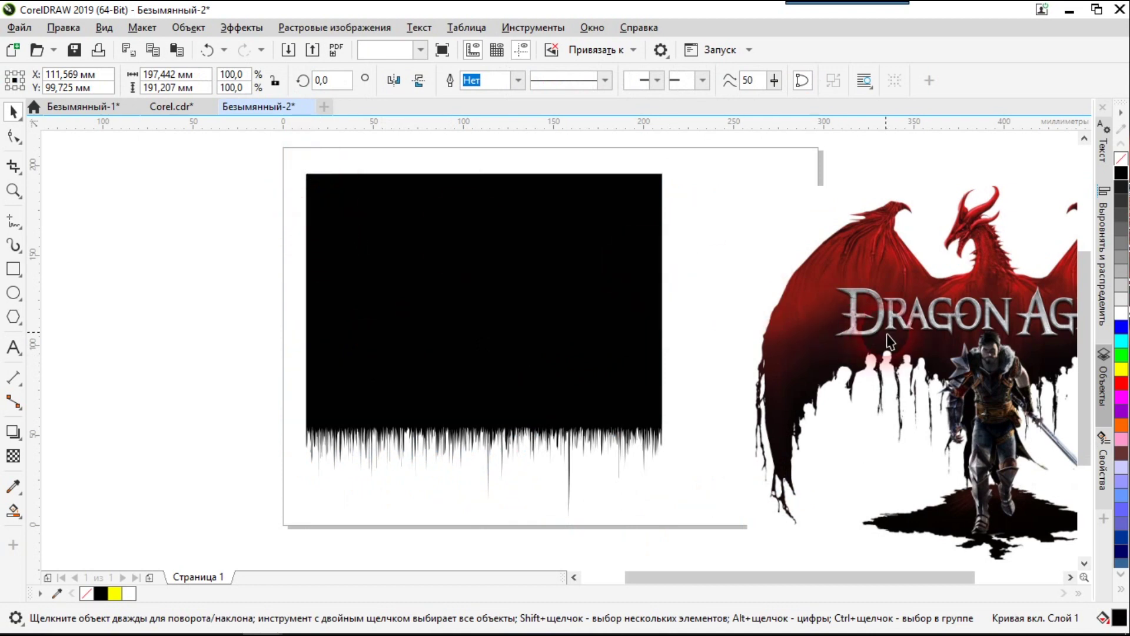
- Place the Dragon Age II image in front of the dripping black shape and scale it to about 197 by 151 mm
left_click(773, 274)
left_click_drag(773, 274, 866, 309)
left_click_drag(669, 184, 824, 303)
left_click_drag(889, 388, 390, 263)
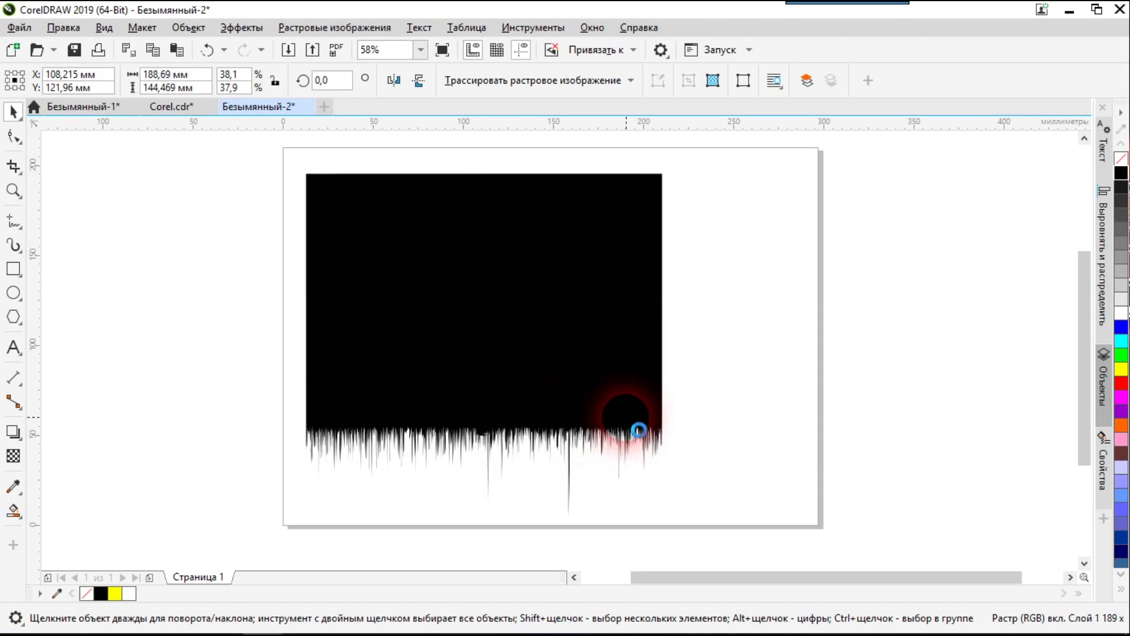
key("shift+Page_Up")
left_click_drag(658, 447, 667, 451)
left_click_drag(303, 172, 302, 170)
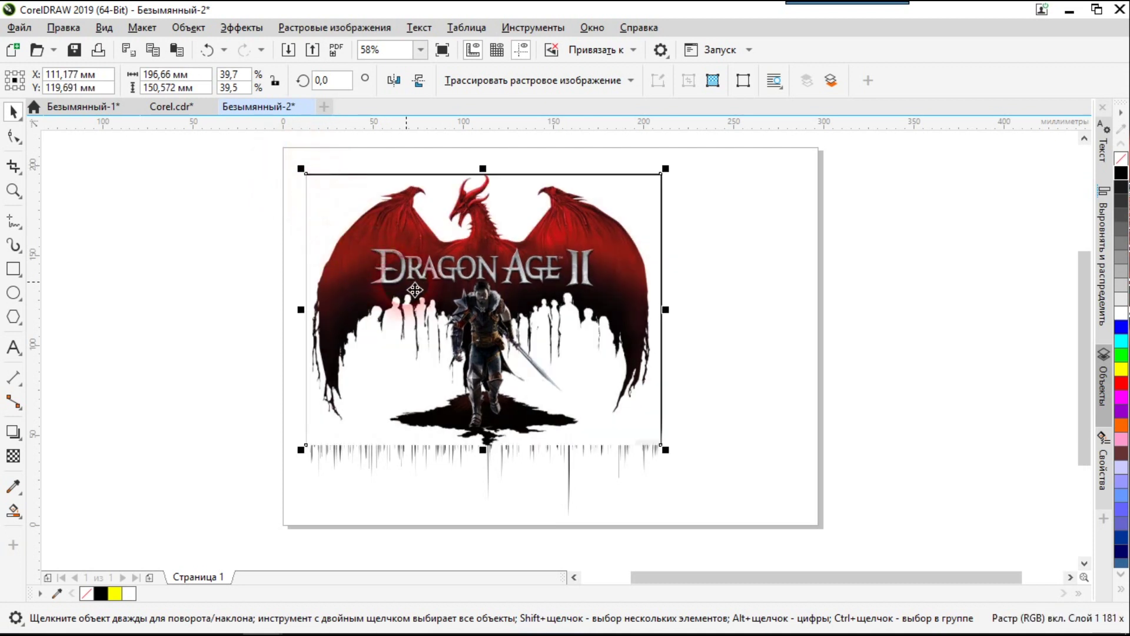
- Apply a uniform transparency of 49 to the Dragon Age II image
left_click(182, 313)
left_click(380, 300)
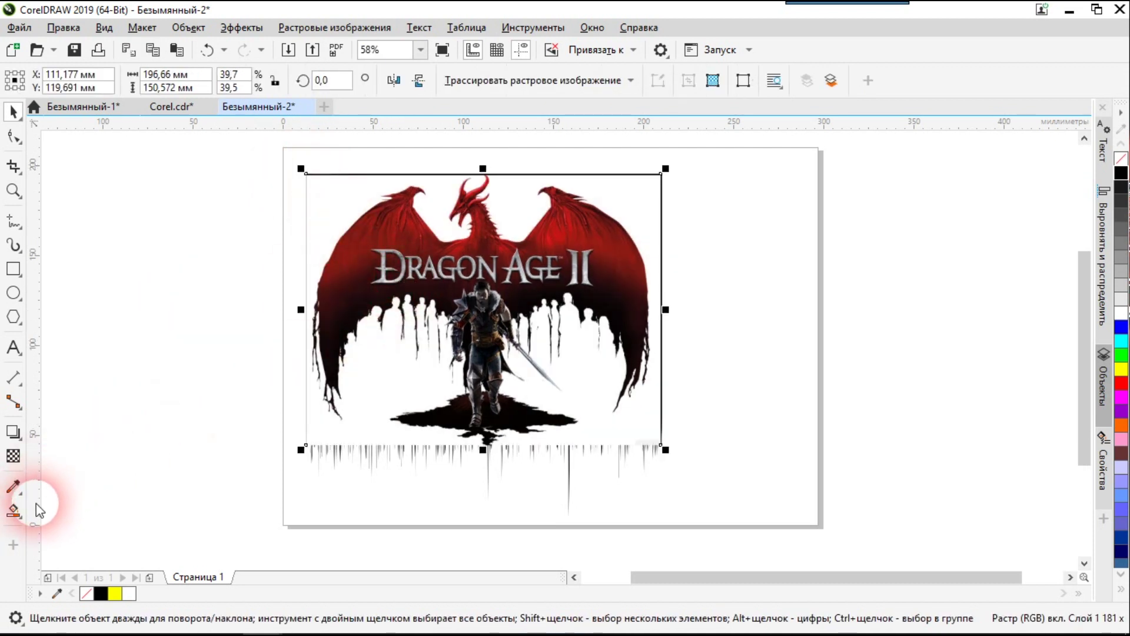
left_click(14, 457)
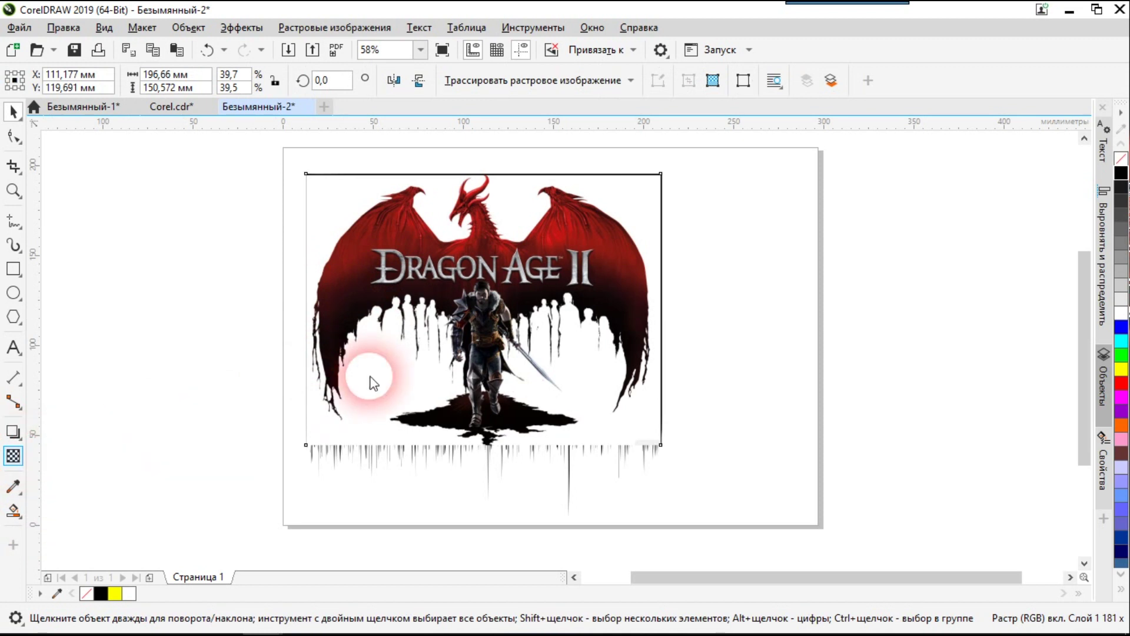
left_click(465, 464)
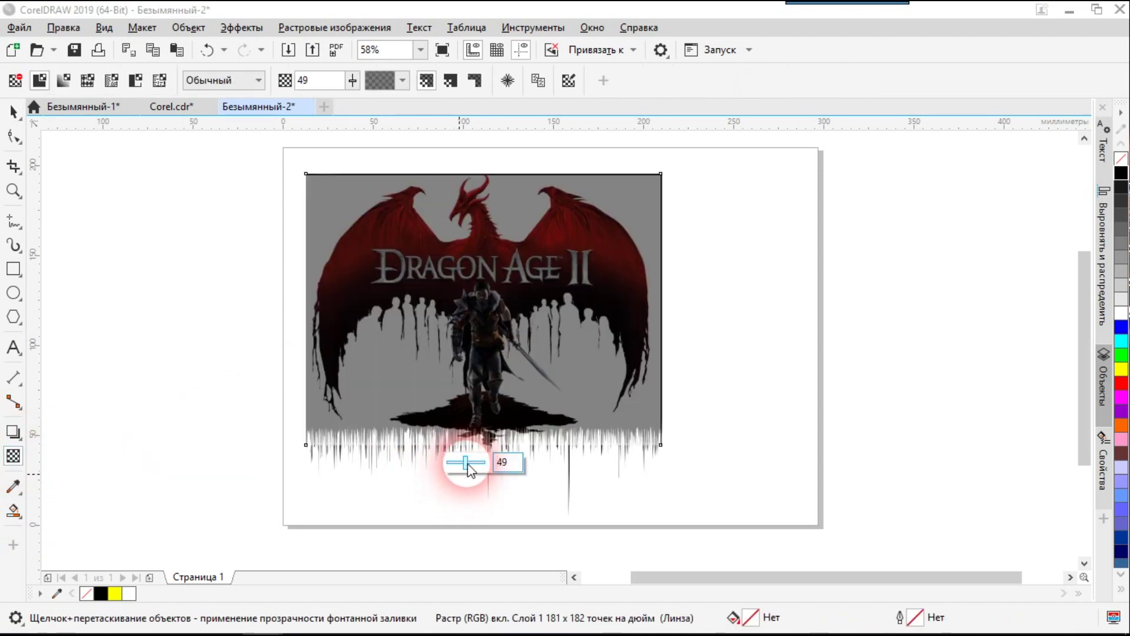
left_click(13, 110)
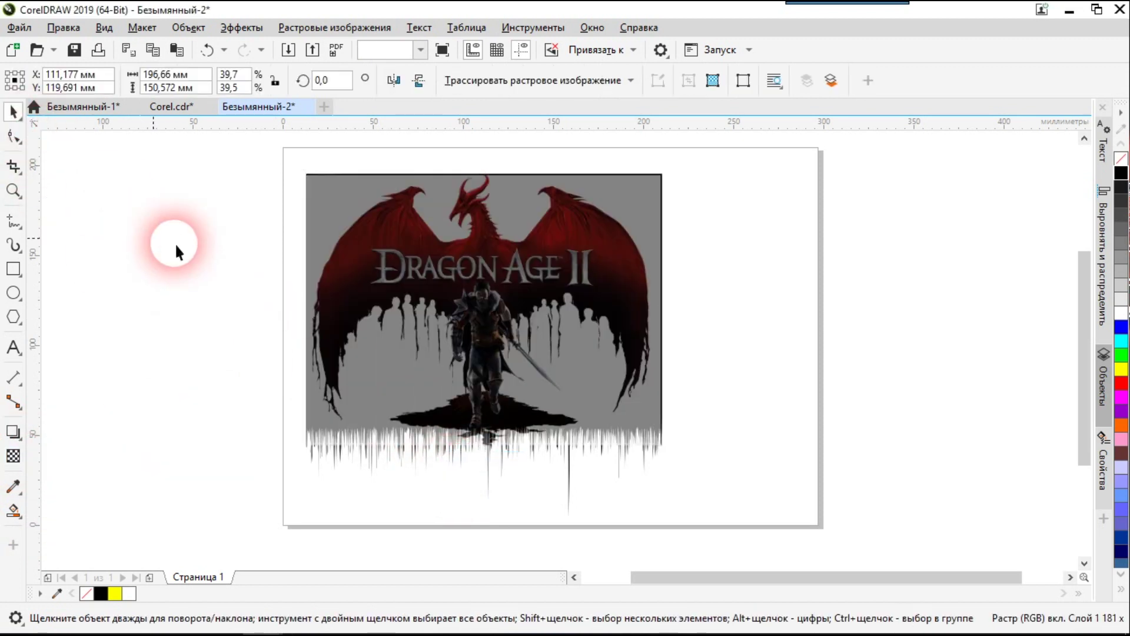
- Shift the semi-transparent image slightly up and stretch it downward over the drips to a height of about 175 mm
left_click_drag(423, 241, 414, 228)
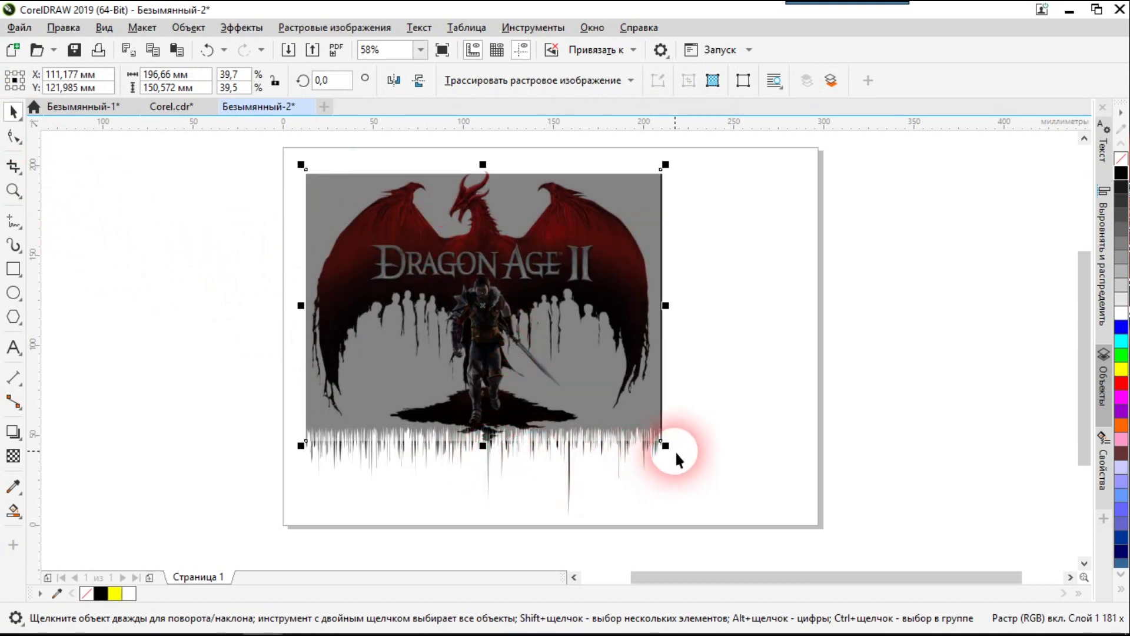
left_click_drag(483, 445, 485, 476)
left_click(846, 433)
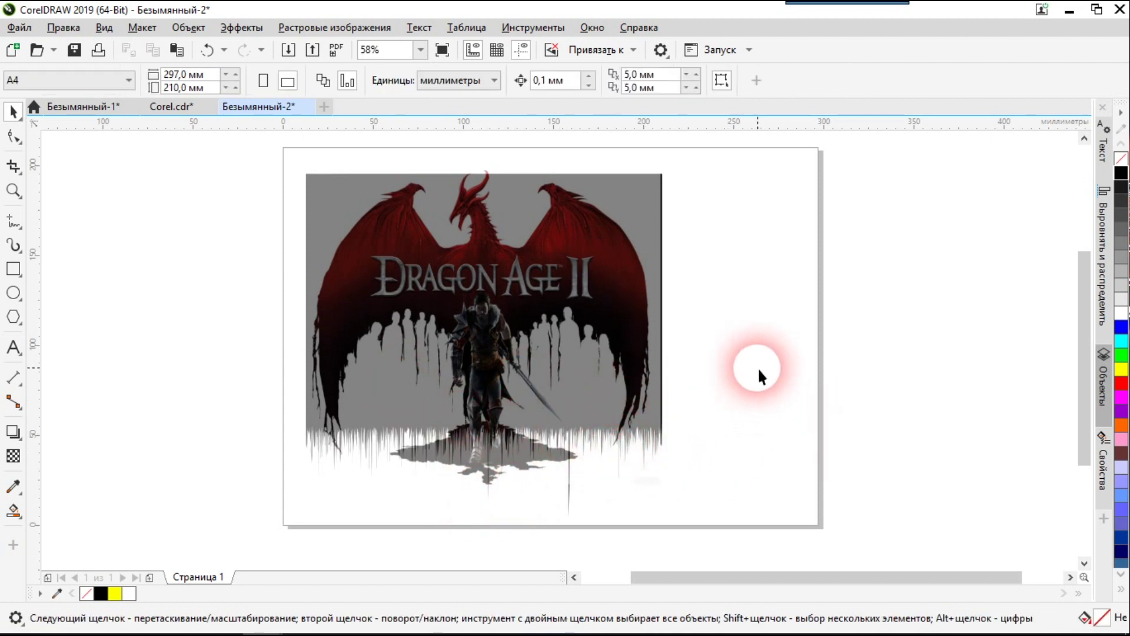
- Set the Dragon Age II image's transparency to 0
left_click(484, 475)
left_click(12, 456)
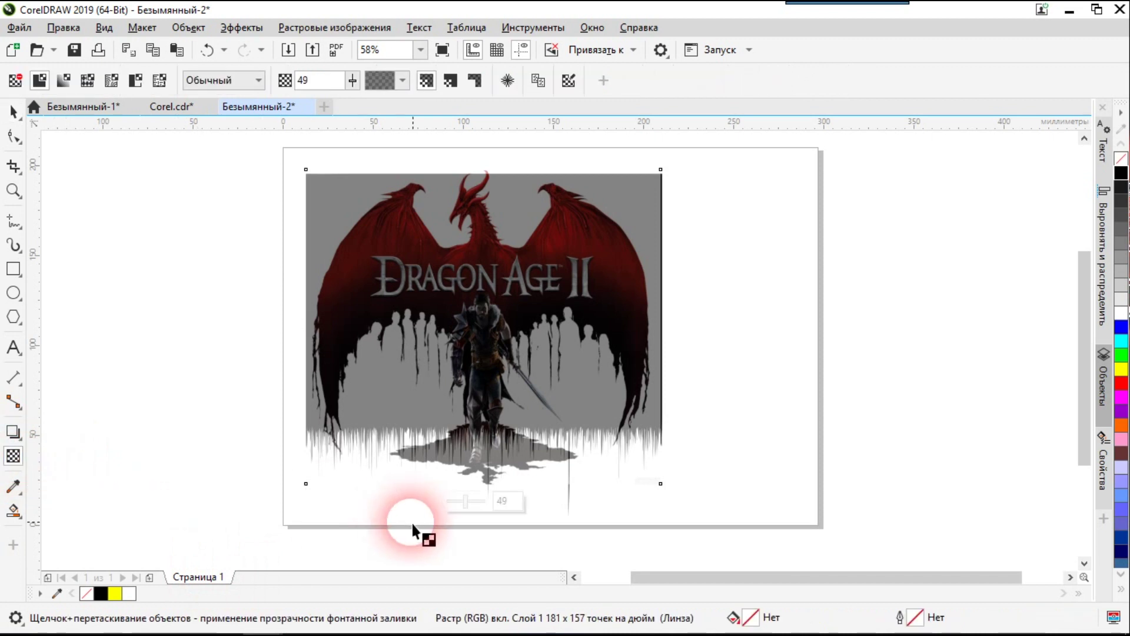
left_click_drag(466, 505, 505, 503)
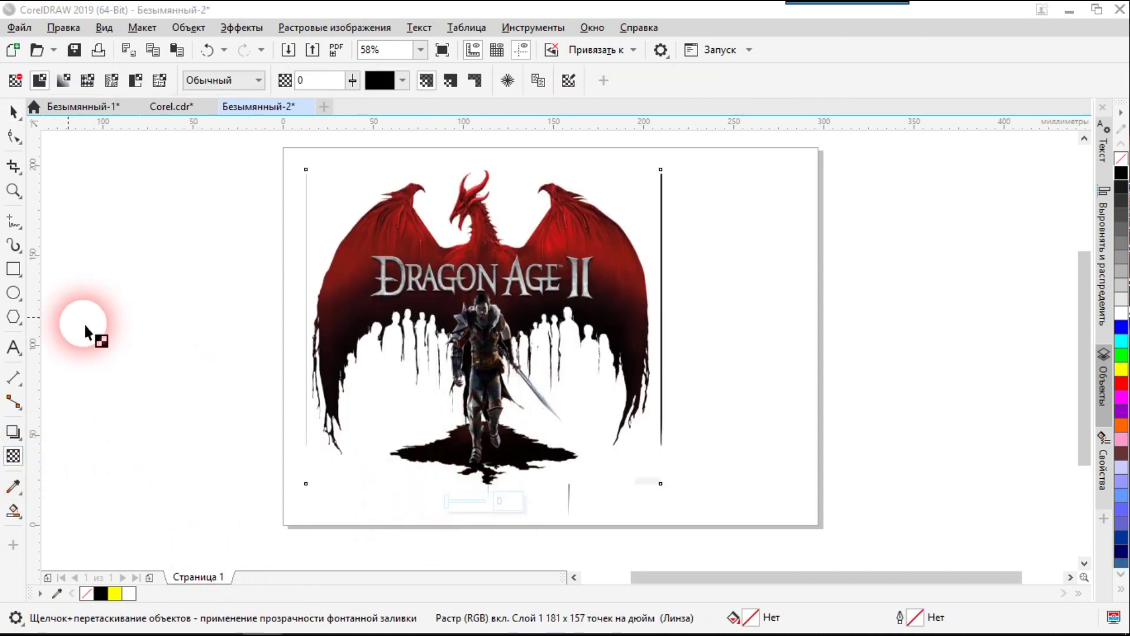
left_click(13, 112)
left_click(105, 218)
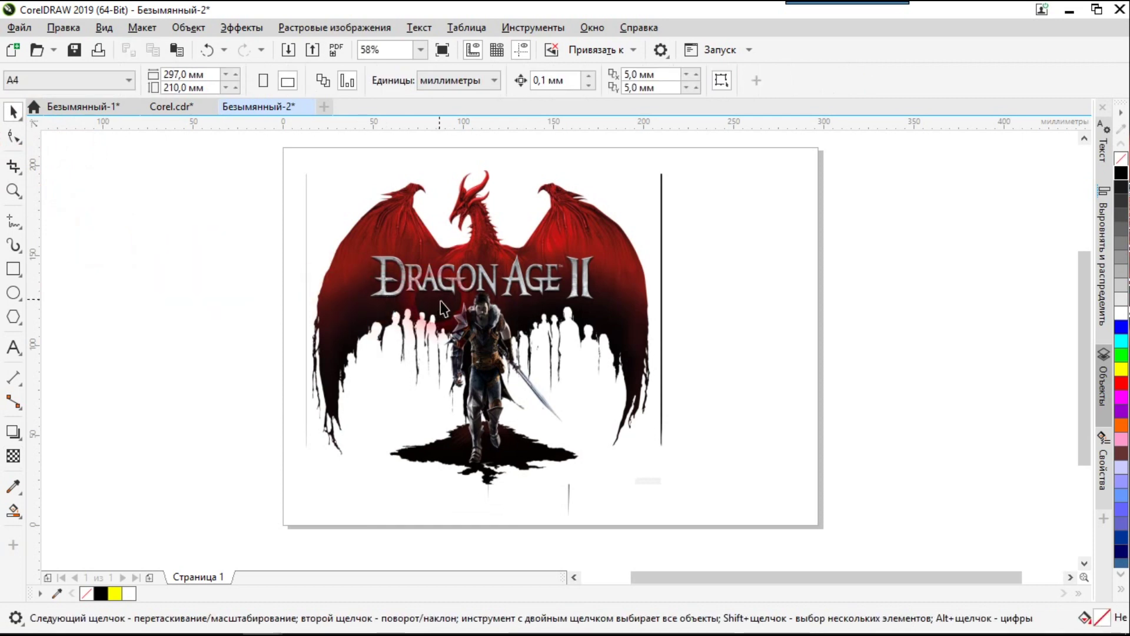
- Move the Dragon Age II image clear of the dripping black shape and place it inside that shape as PowerClip contents
left_click(443, 308)
left_click_drag(443, 235, 866, 245)
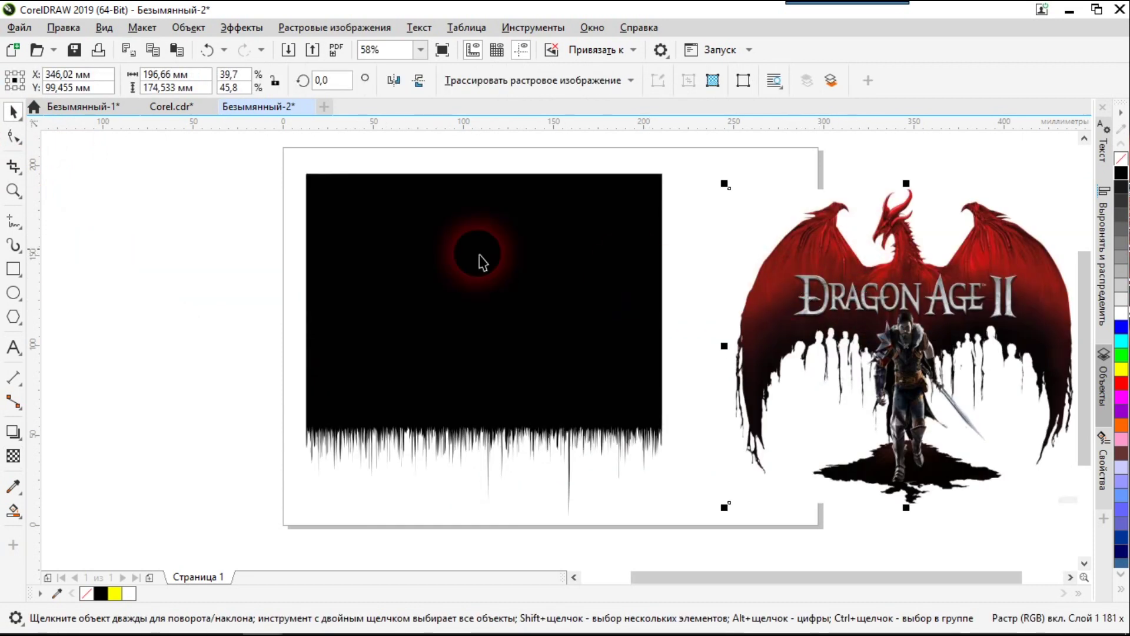
left_click(189, 27)
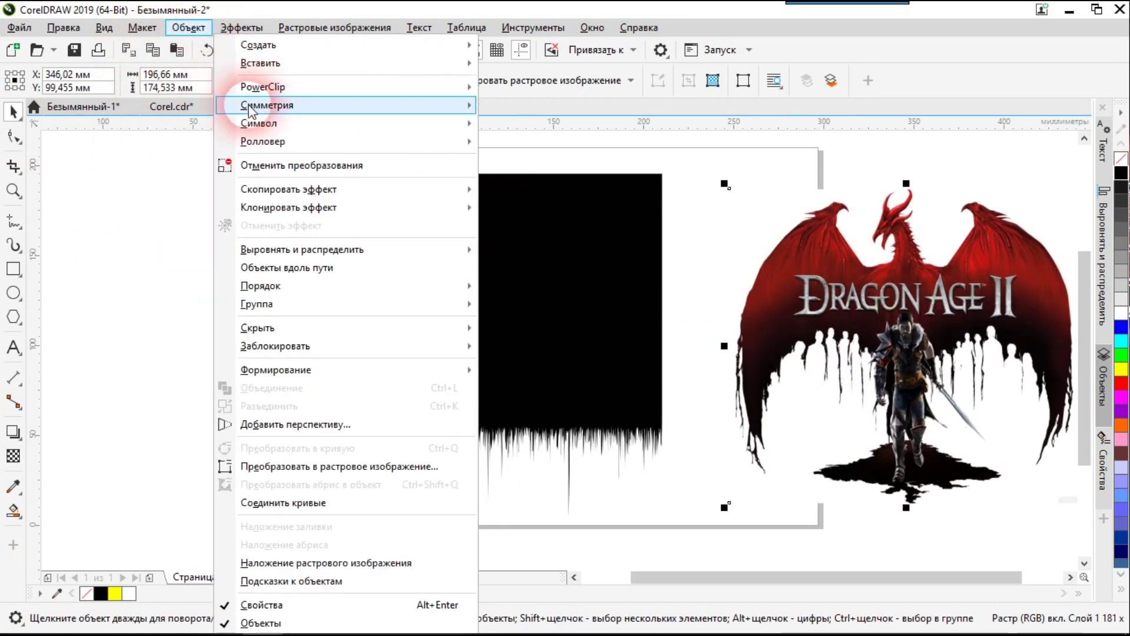
mouse_move(273, 86)
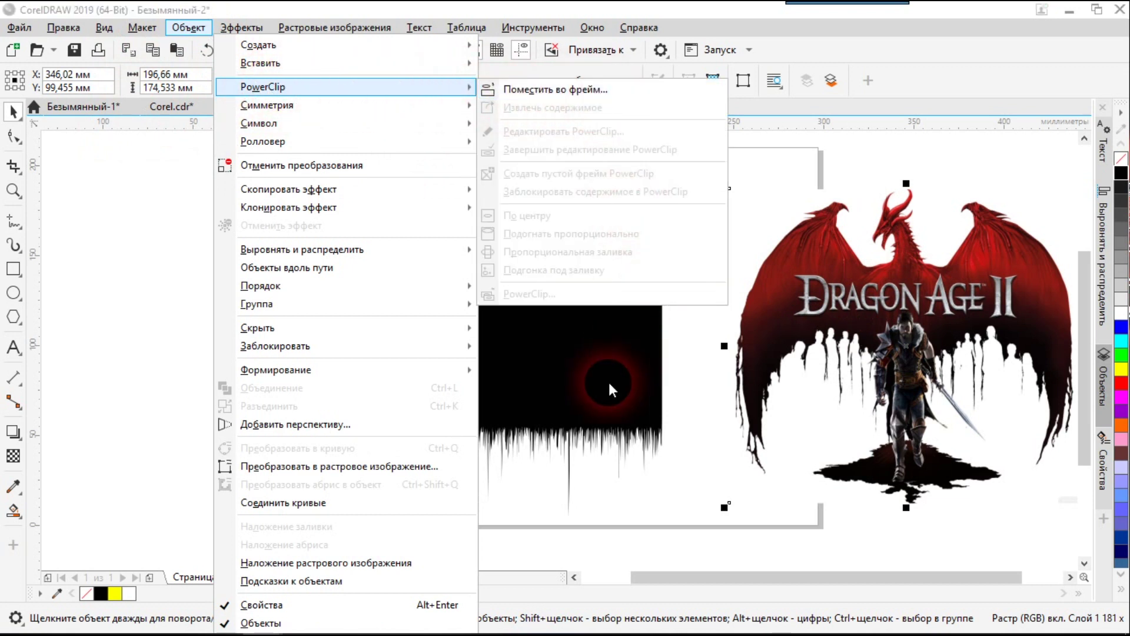
left_click(85, 274)
right_click(875, 276)
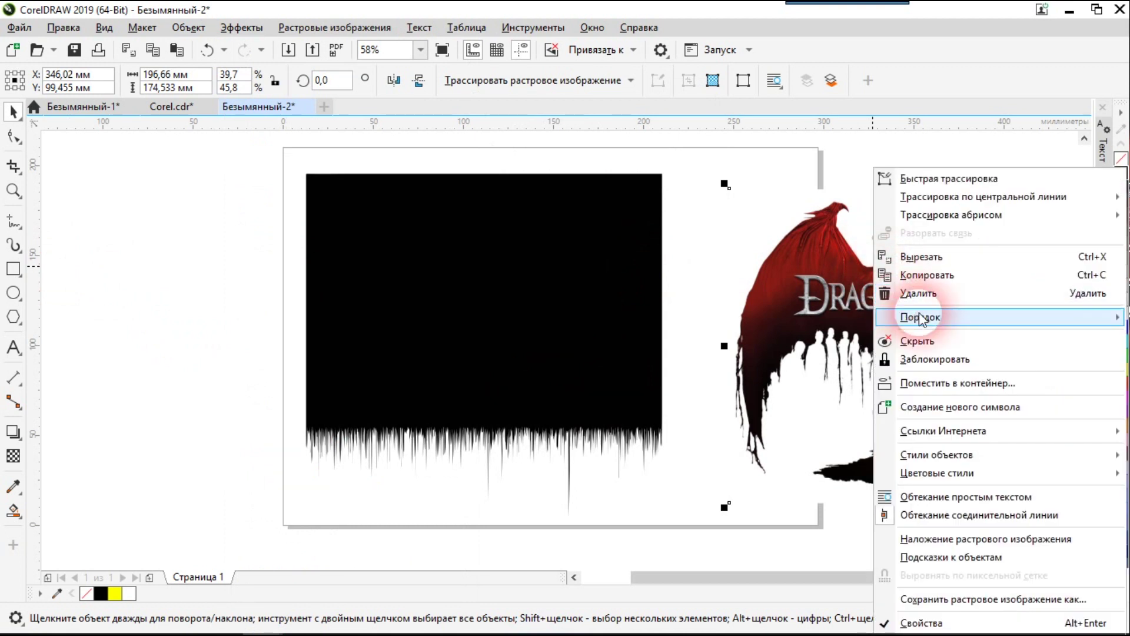
left_click(989, 384)
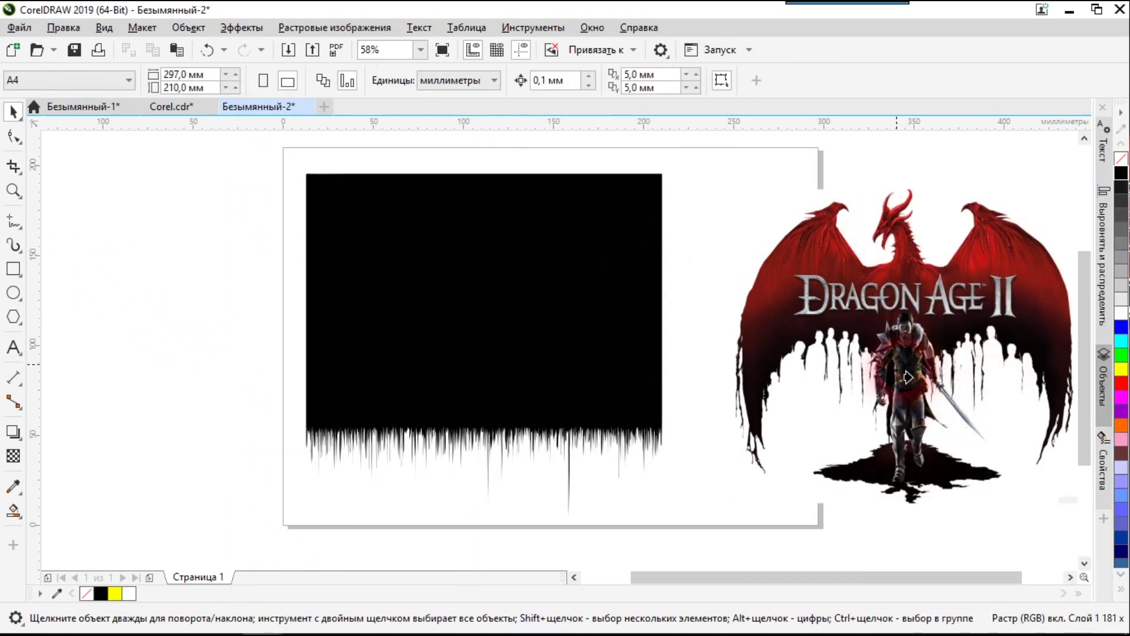
left_click(543, 310)
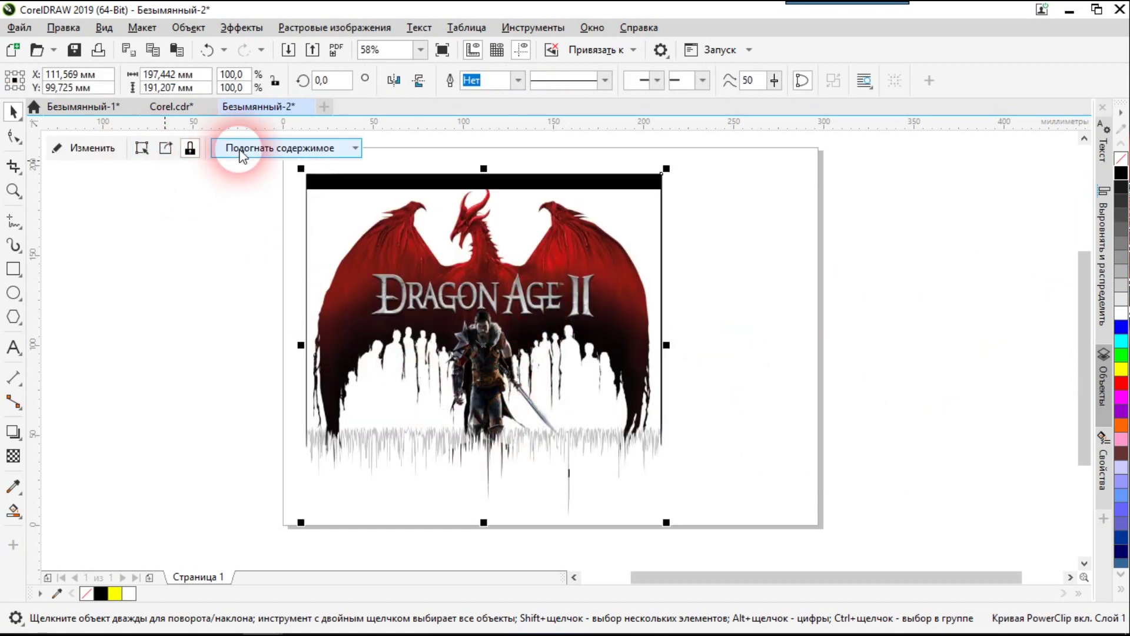
- Fit the clipped Dragon Age II image proportionally to its dripping frame, and shift the contents up to the frame's top edge
left_click(241, 149)
left_click(259, 190)
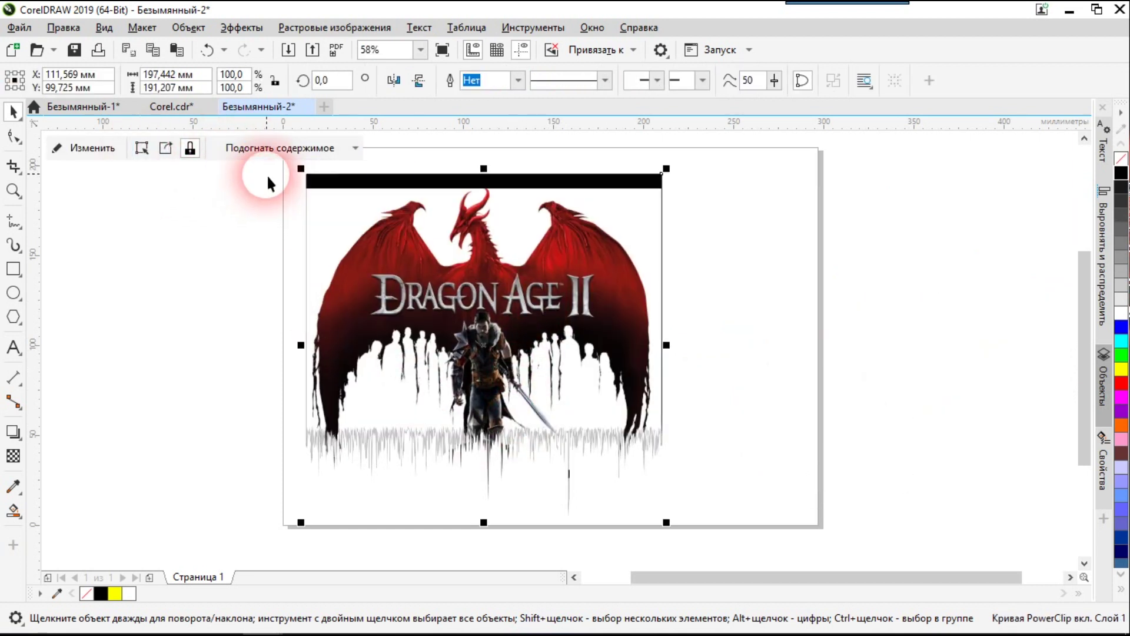
left_click(141, 149)
left_click_drag(483, 340, 475, 318)
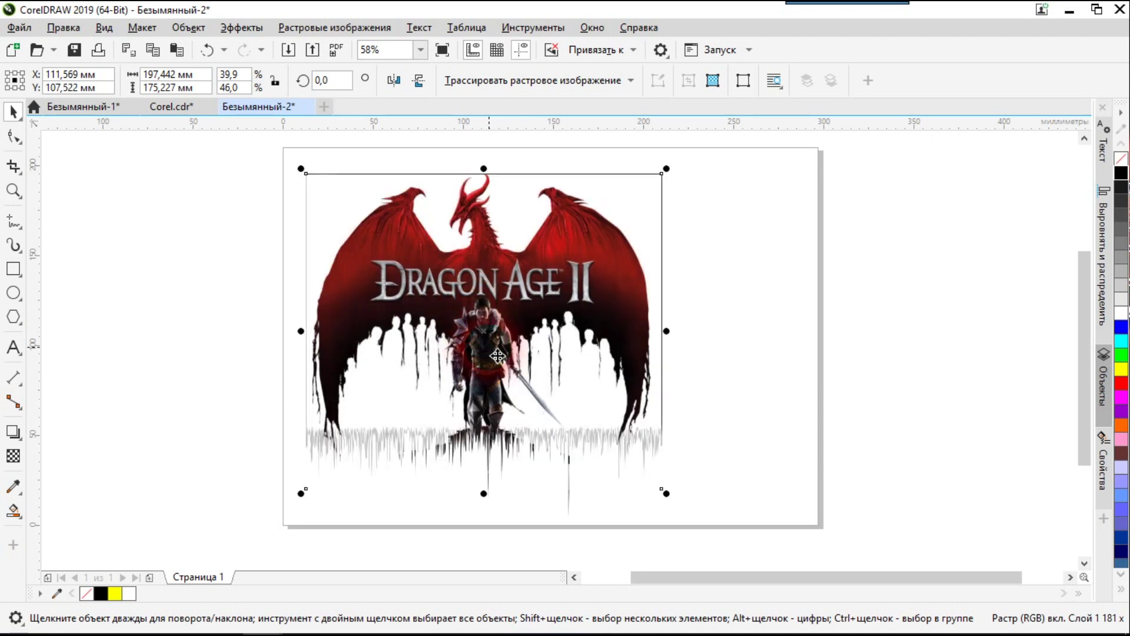
left_click(694, 397)
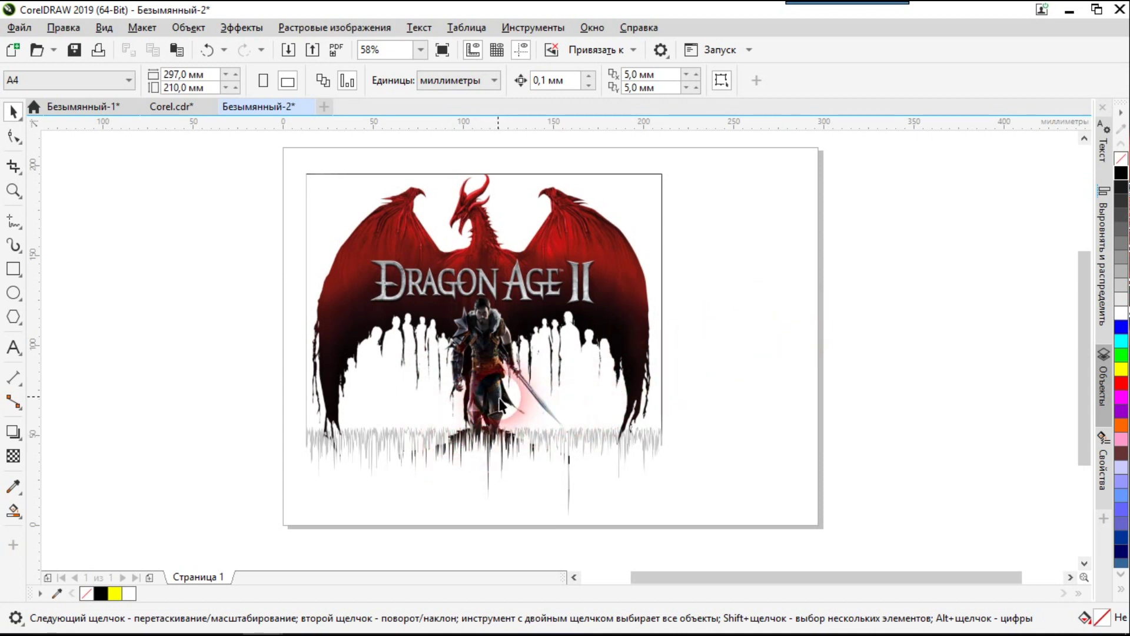
- Move the clipped Dragon Age II image slightly to the right on the page
left_click(427, 259)
left_click(781, 310)
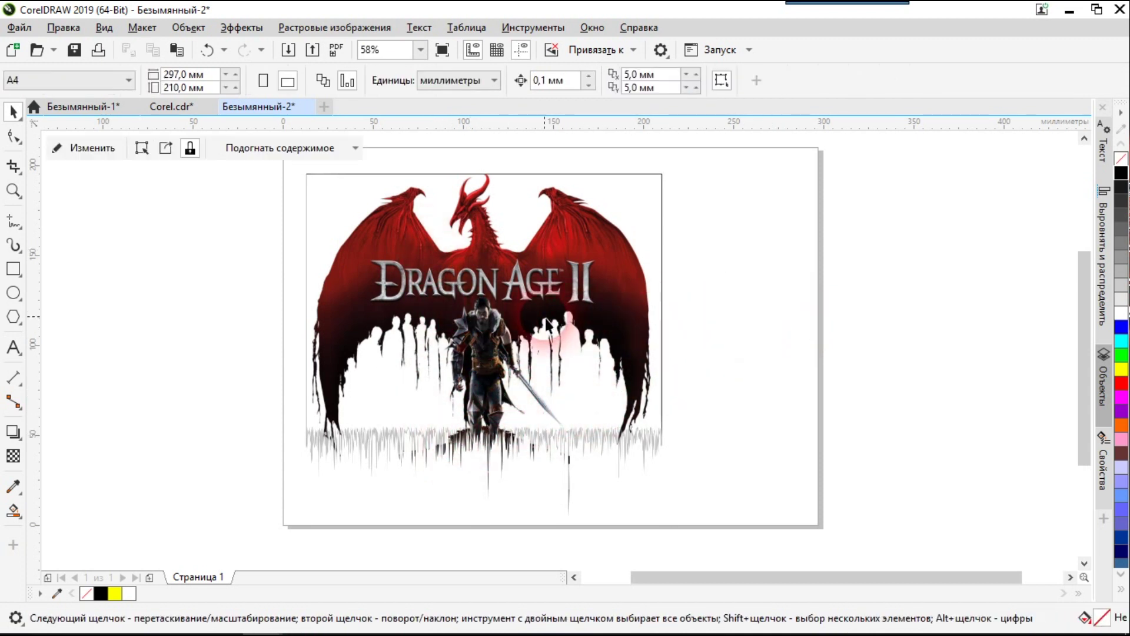
key("ctrl+z")
left_click(805, 325)
- Draw a rectangle about 197 by 191 mm covering the clipped image from its top edge down to the longest drip
left_click(12, 269)
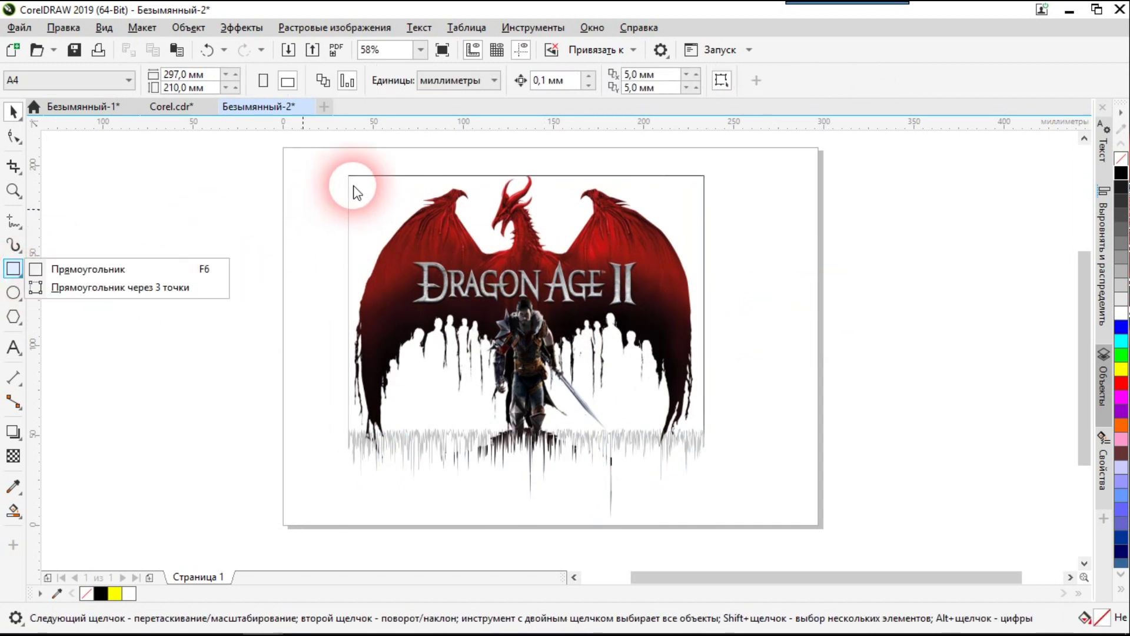
left_click(77, 269)
left_click_drag(347, 179, 328, 214)
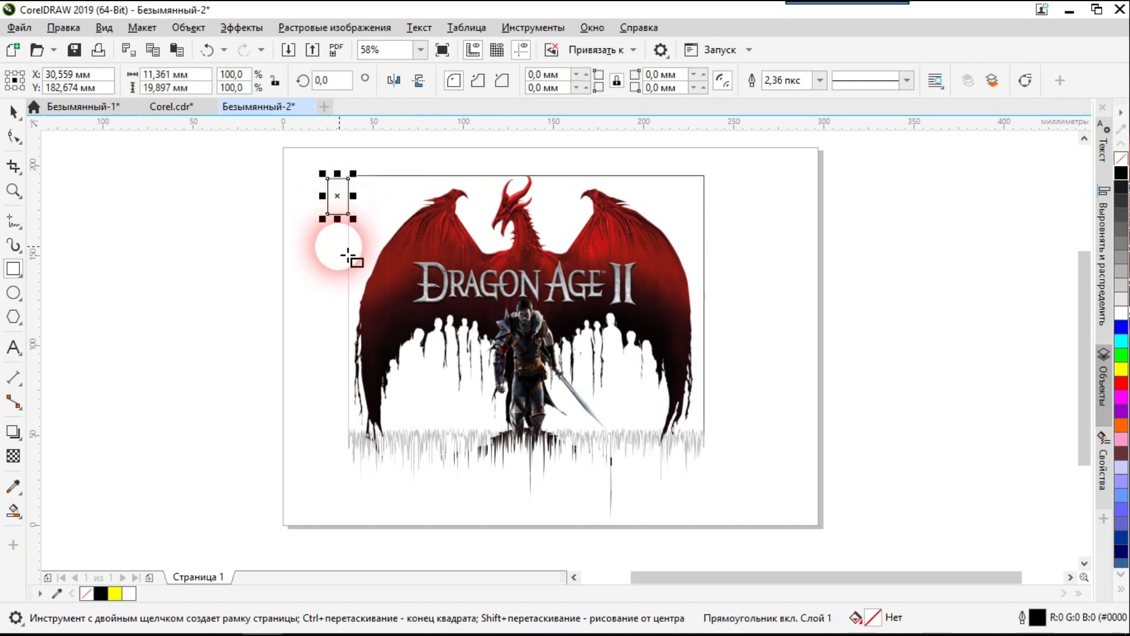
key("ctrl+z")
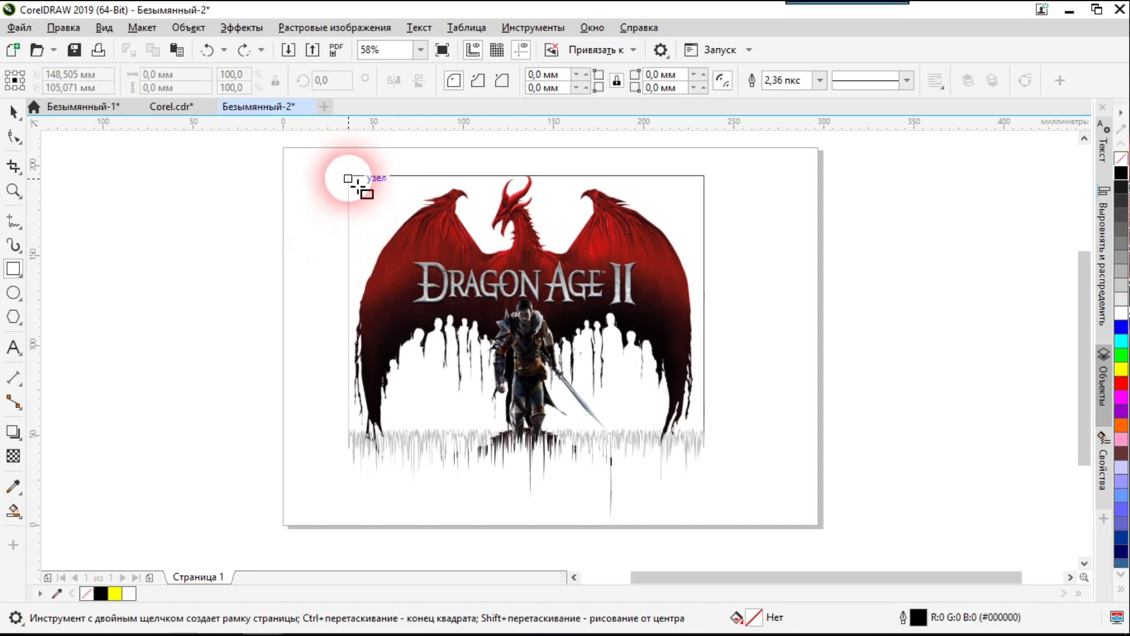
left_click_drag(349, 175, 714, 522)
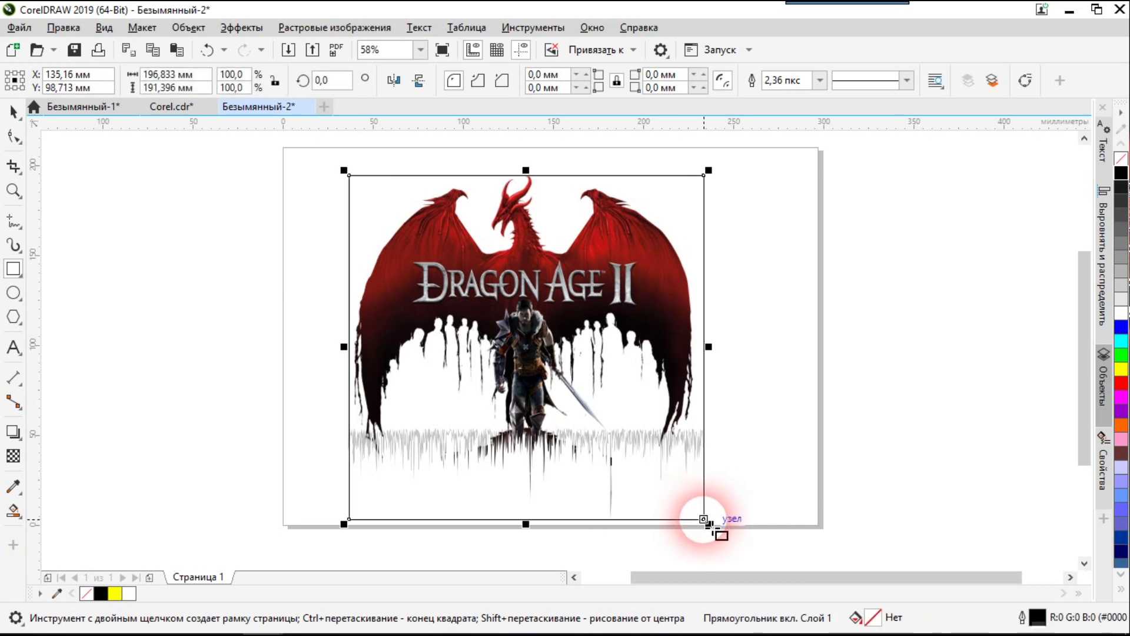
- Fill the rectangle with black and send it behind the clipped Dragon Age II image
left_click(1120, 176)
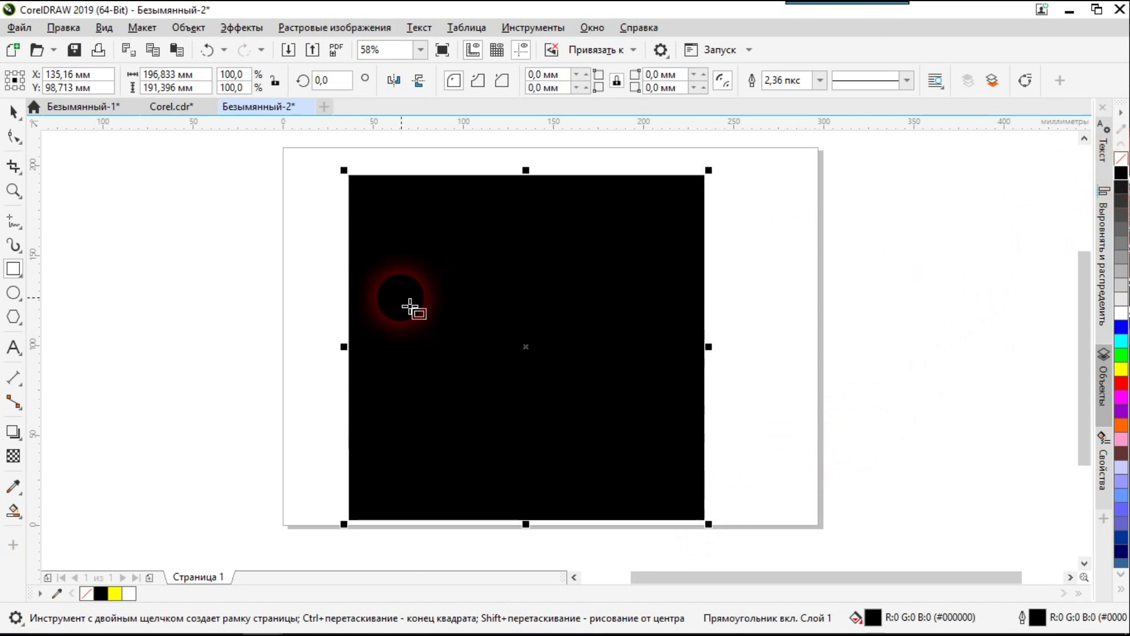
key("shift+Page_Down")
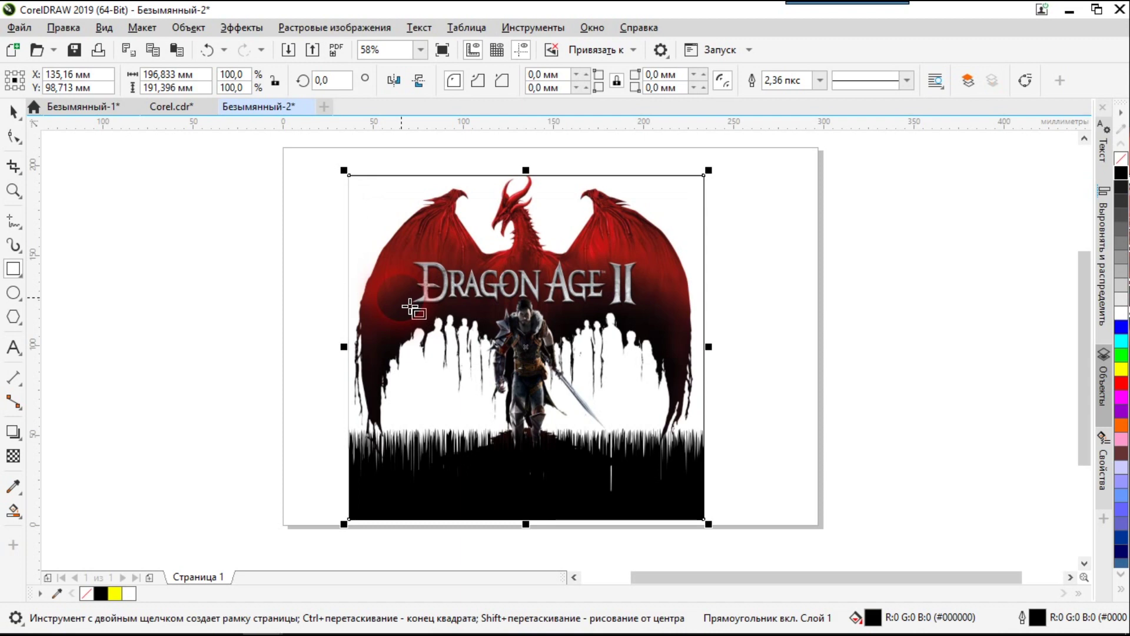
left_click(14, 111)
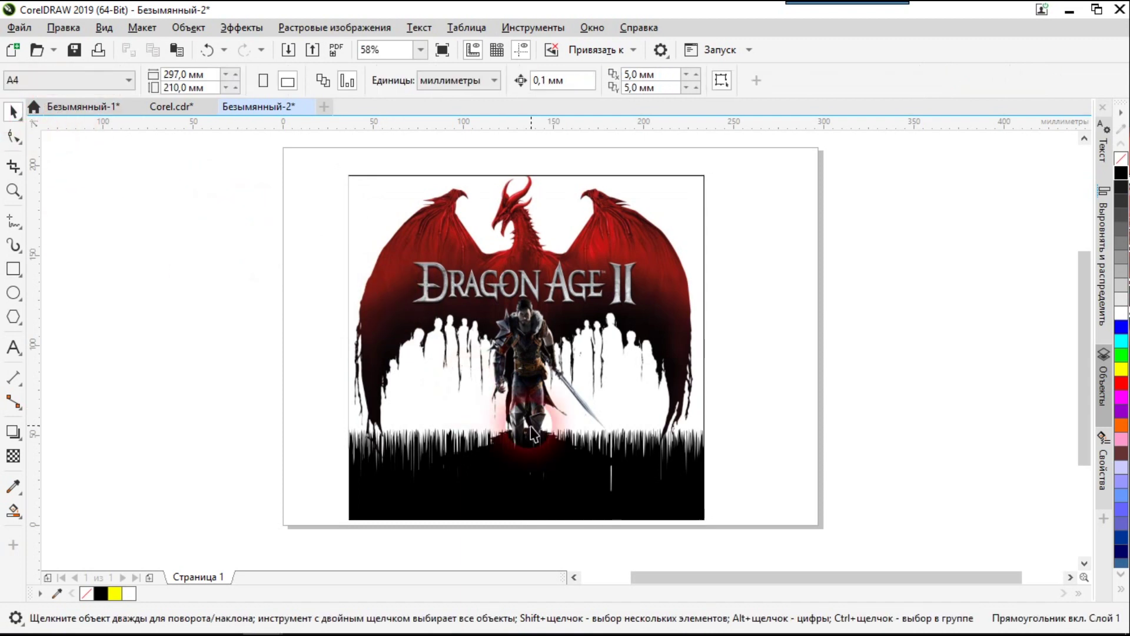
- Examine the dripping edge against the black background up close and the whole Dragon Age II composition
scroll(577, 363, "up", 2)
scroll(607, 397, "down", 2)
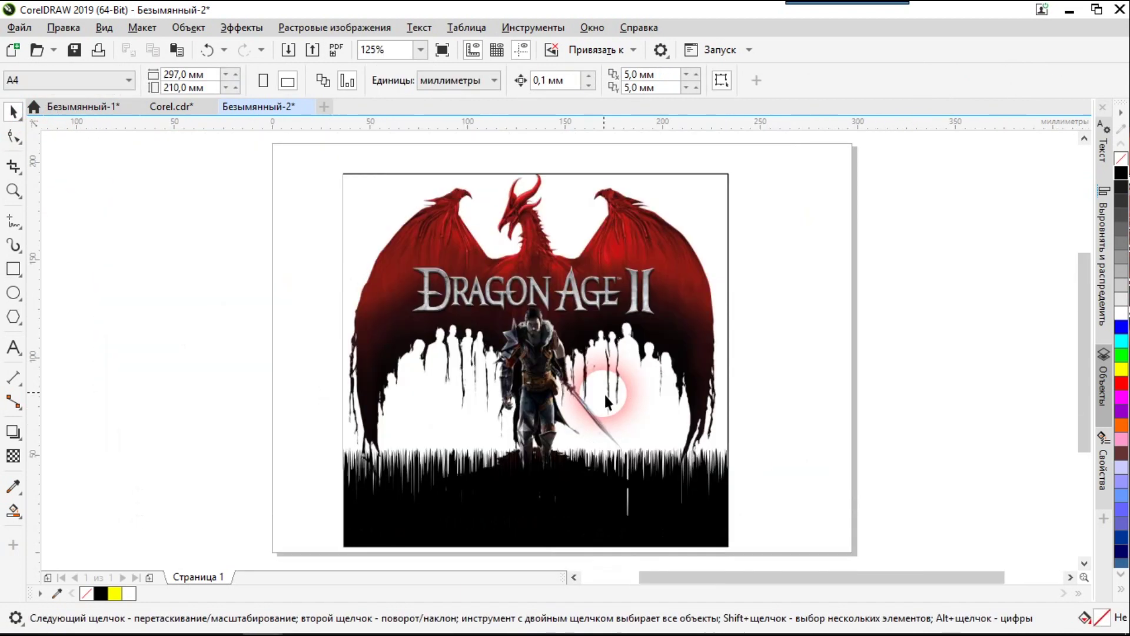
left_click_drag(1079, 345, 1083, 367)
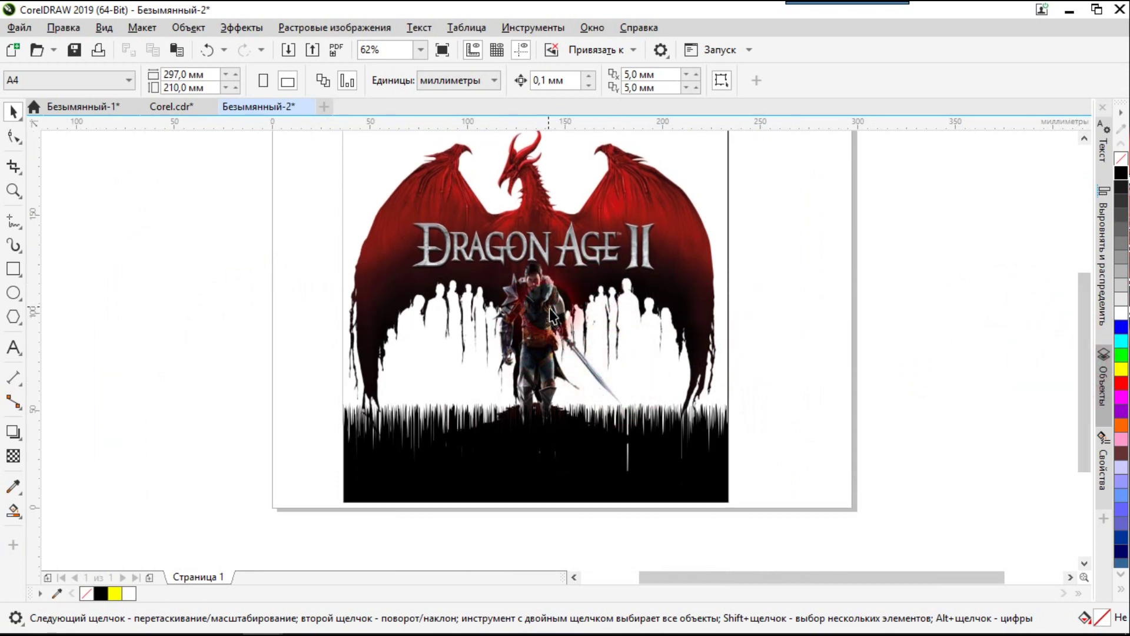
scroll(565, 448, "up", 2)
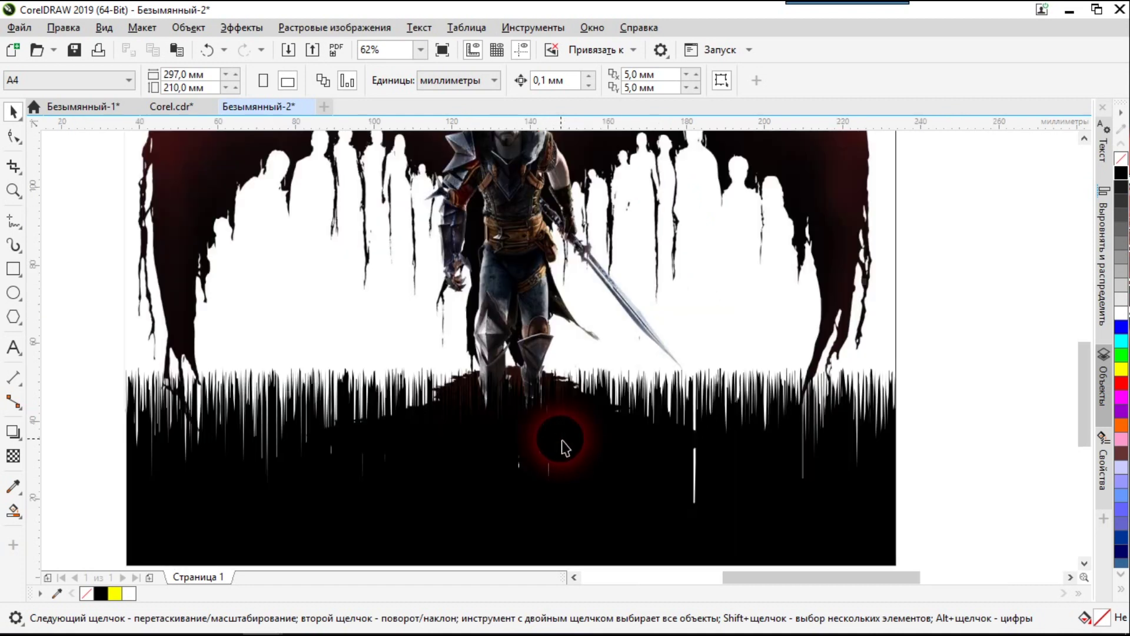
scroll(561, 446, "down", 2)
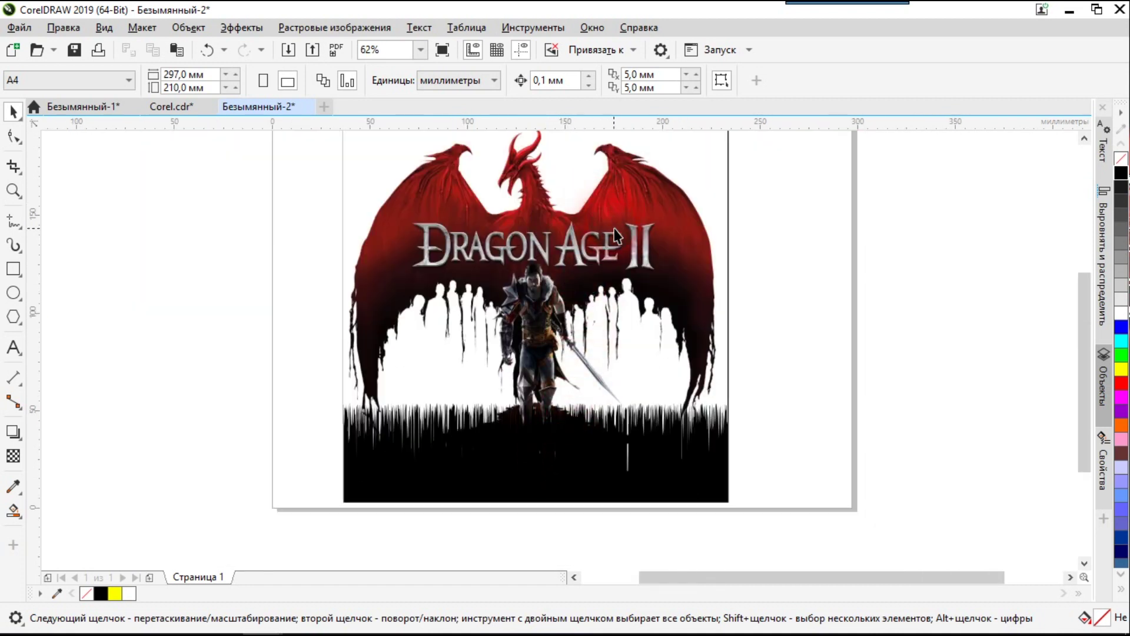
scroll(615, 230, "down", 2)
scroll(614, 229, "up", 2)
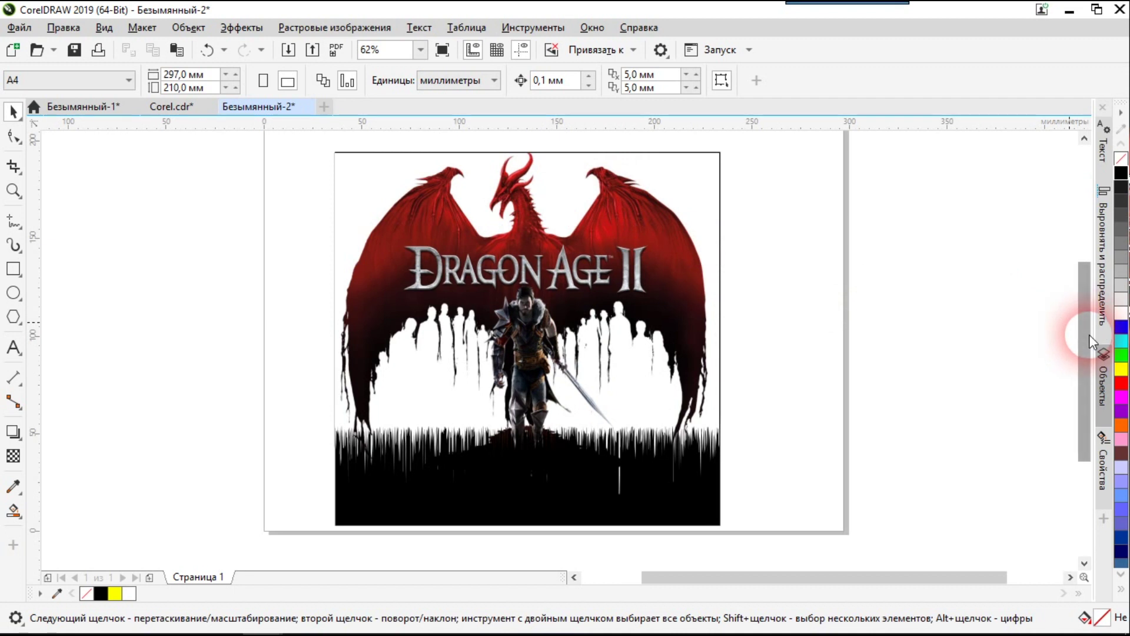
left_click_drag(1089, 337, 1089, 341)
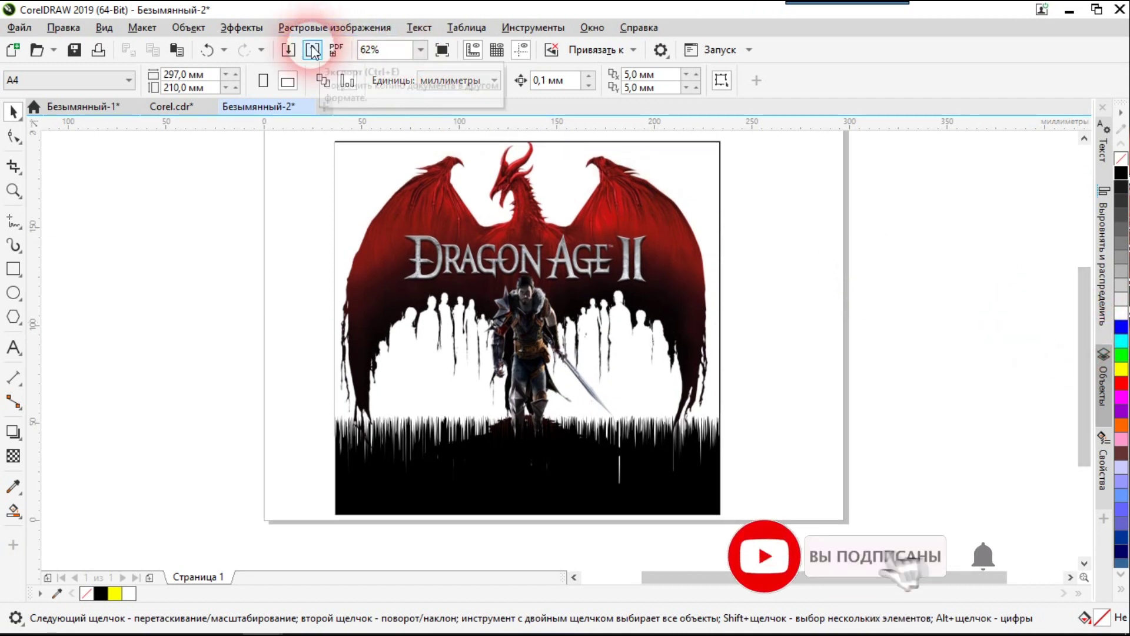